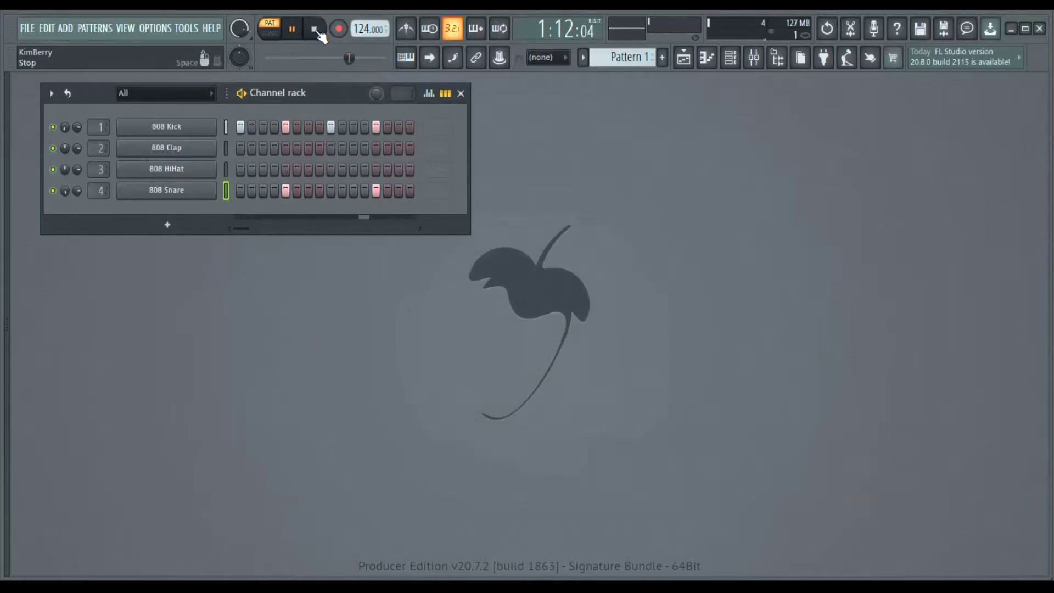
- Add an FPC drum machine channel to the channel rack and place its window below the rack
left_click(168, 226)
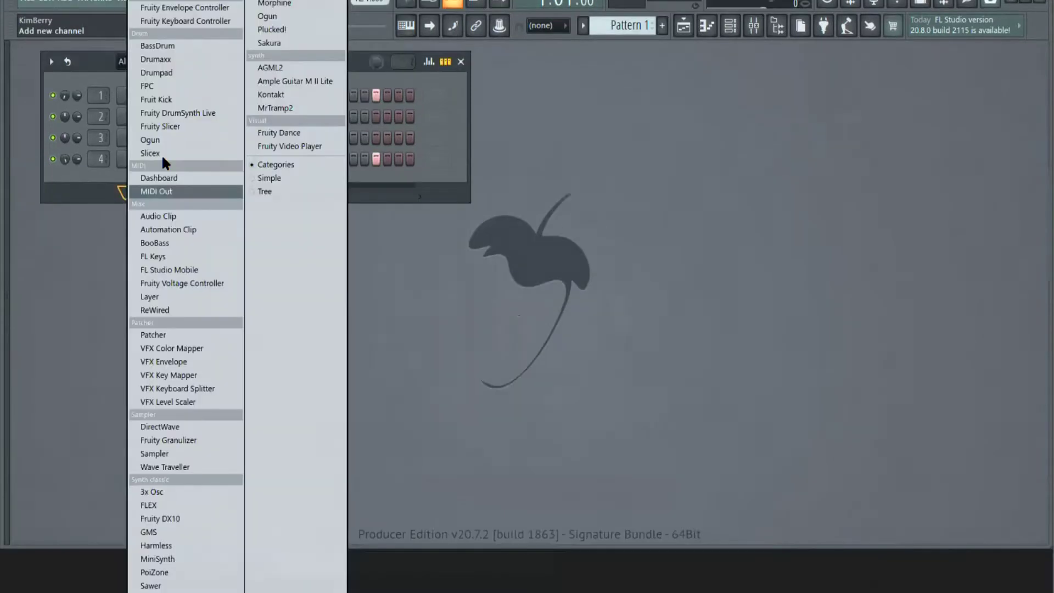
left_click(165, 86)
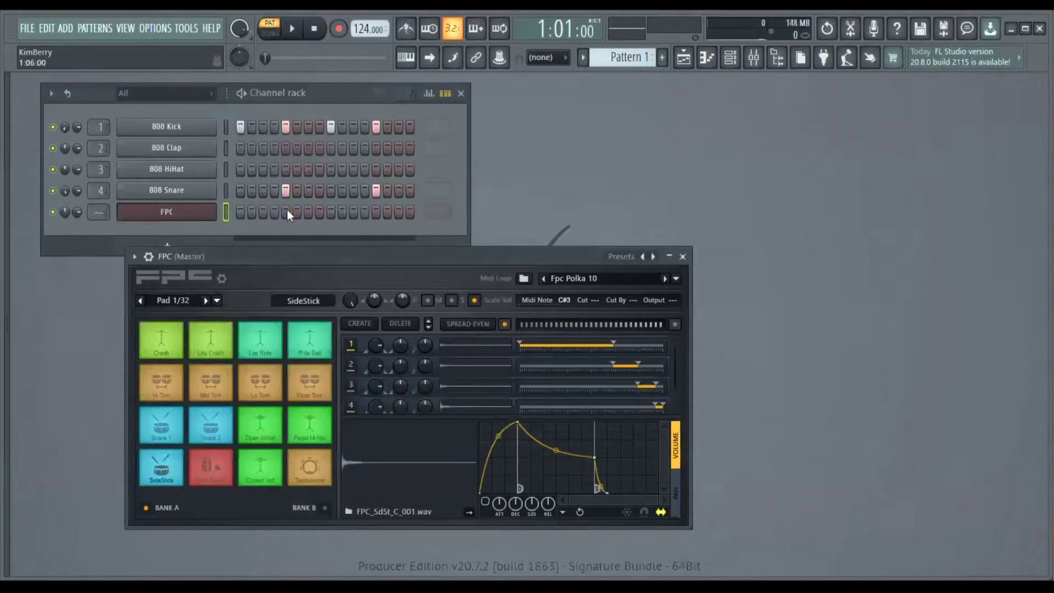
mouse_move(333, 259)
left_mouse_down()
mouse_move(351, 261)
mouse_move(337, 265)
left_mouse_up()
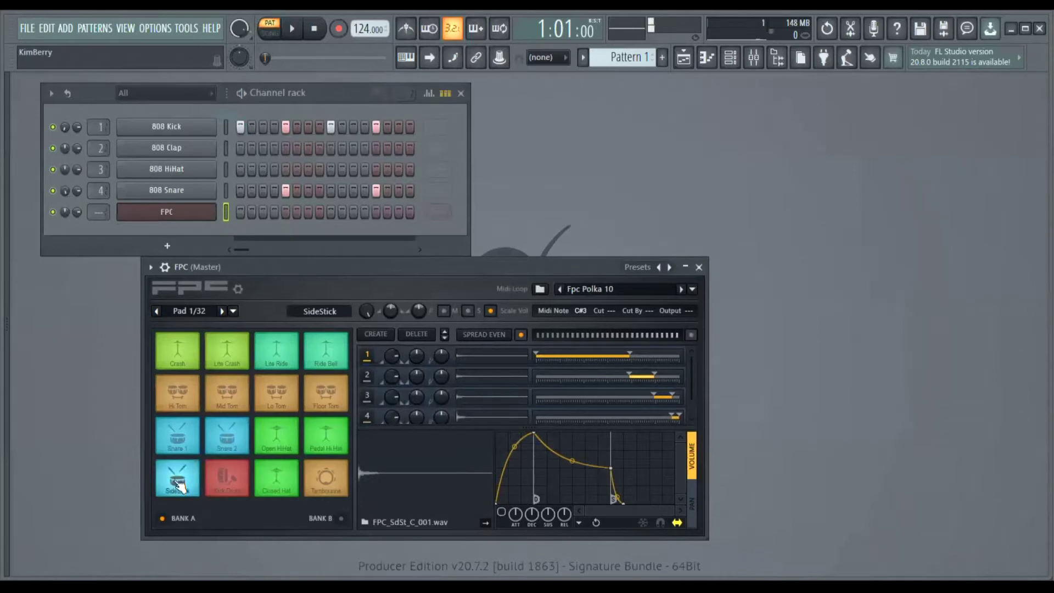
- Audition the Kick Drum and Snare 1 pads in the FPC
left_click(233, 473)
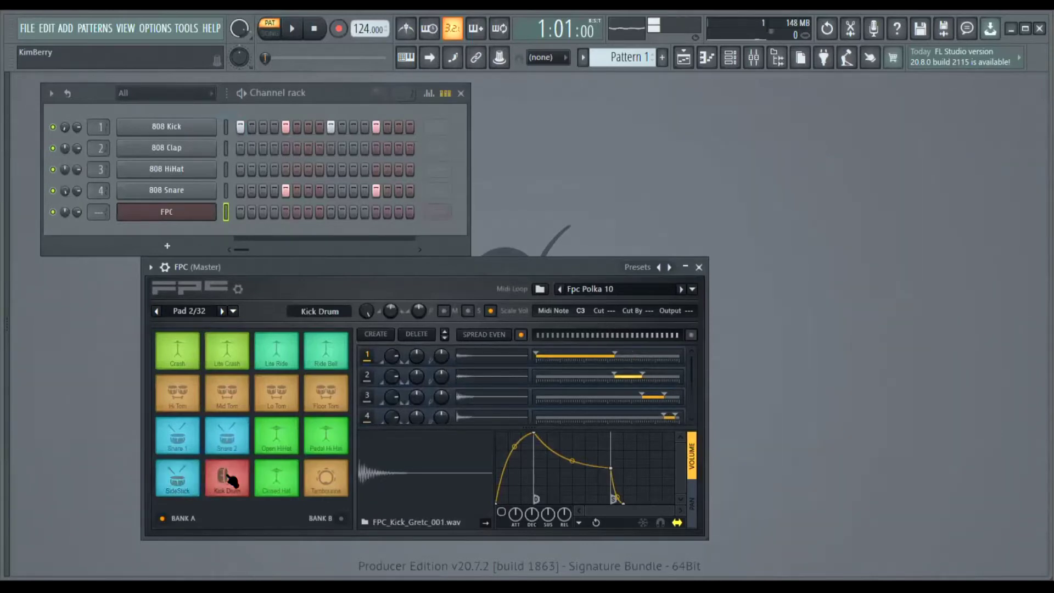
left_click(231, 491)
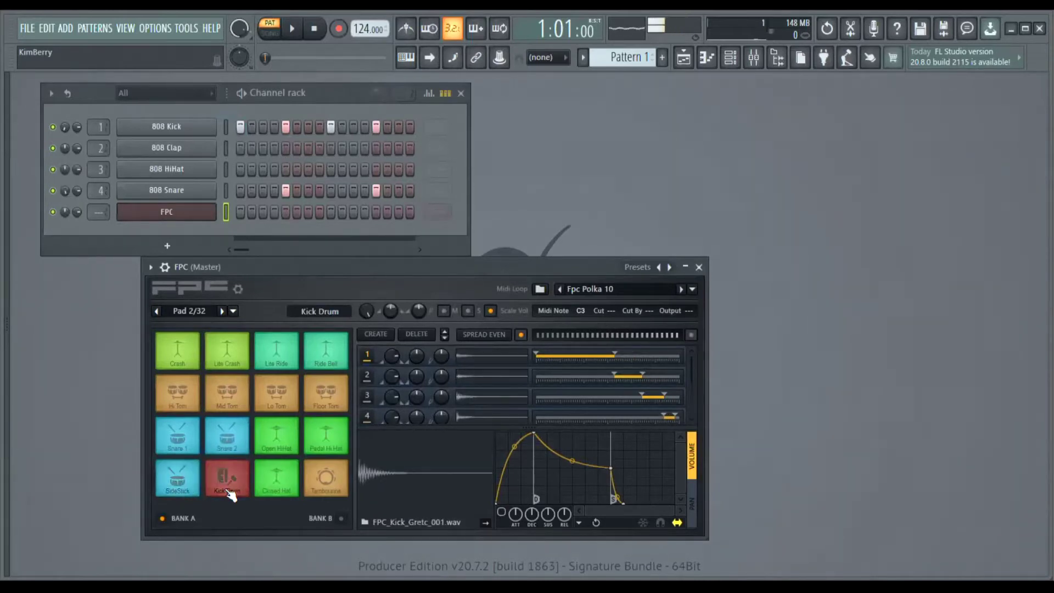
left_click(184, 437)
left_click(184, 451)
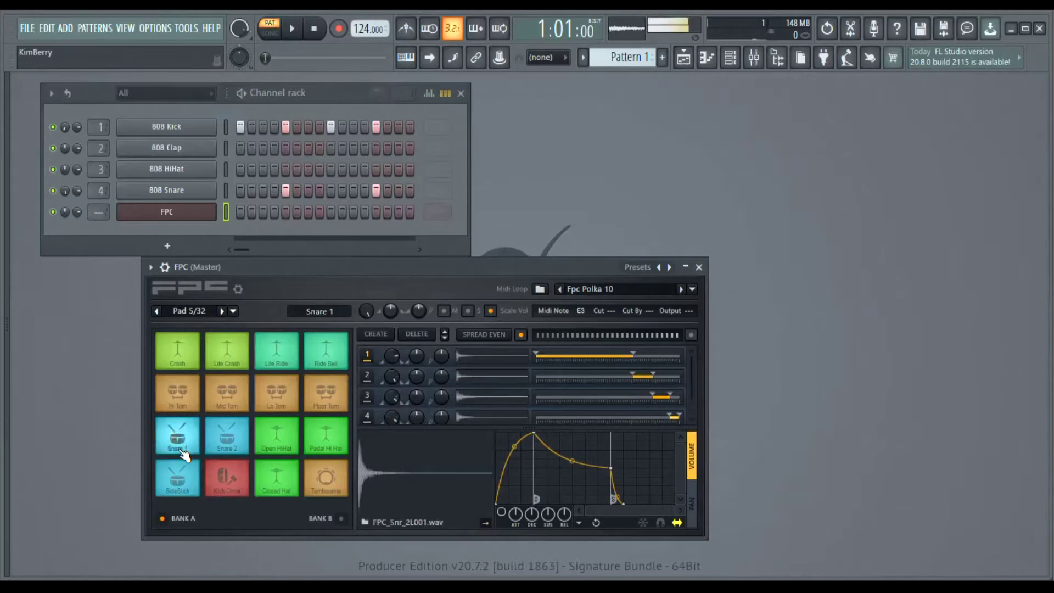
- Load the fpc_Pop_07 MIDI loop from the Pop Loops into the FPC channel
left_click_drag(341, 273, 284, 281)
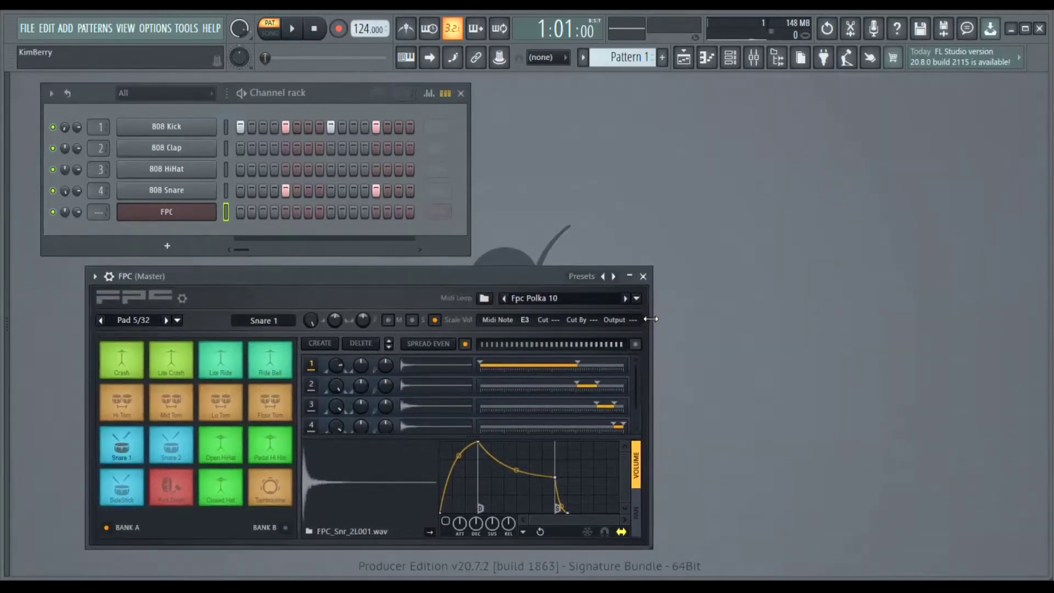
left_click(637, 298)
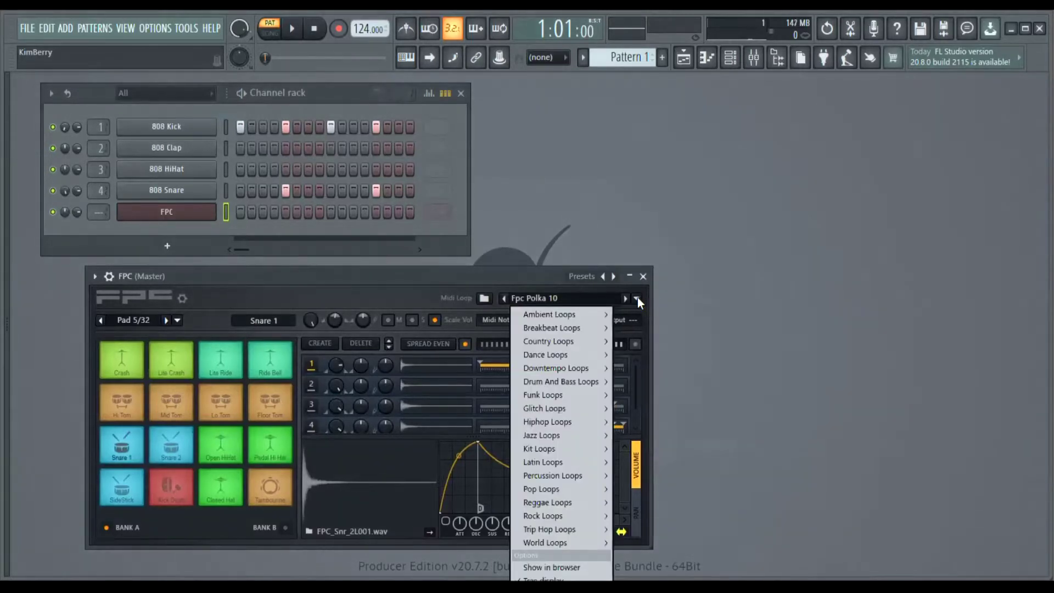
mouse_move(578, 492)
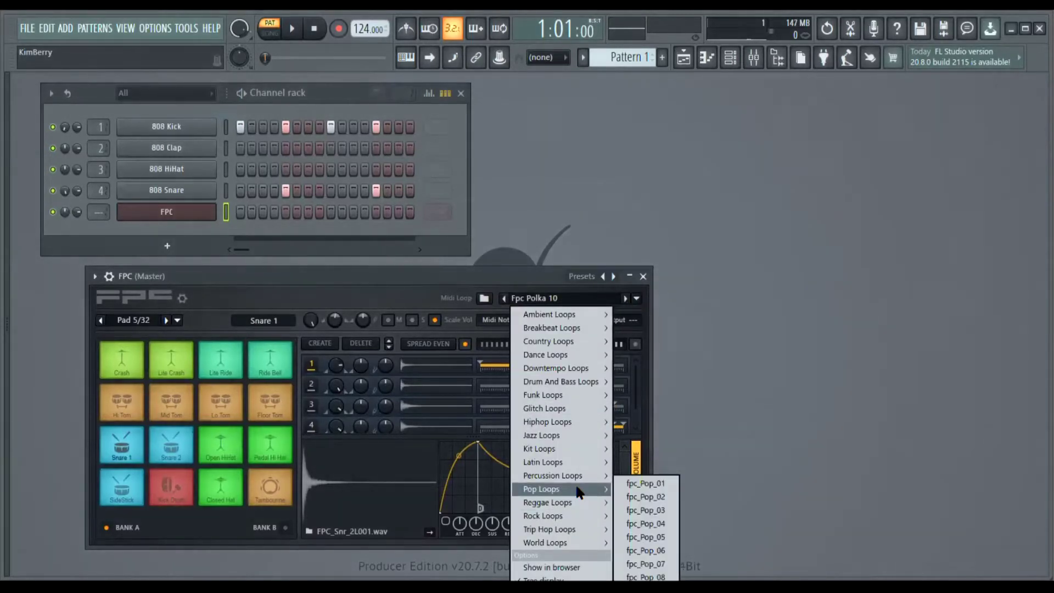
left_click(645, 564)
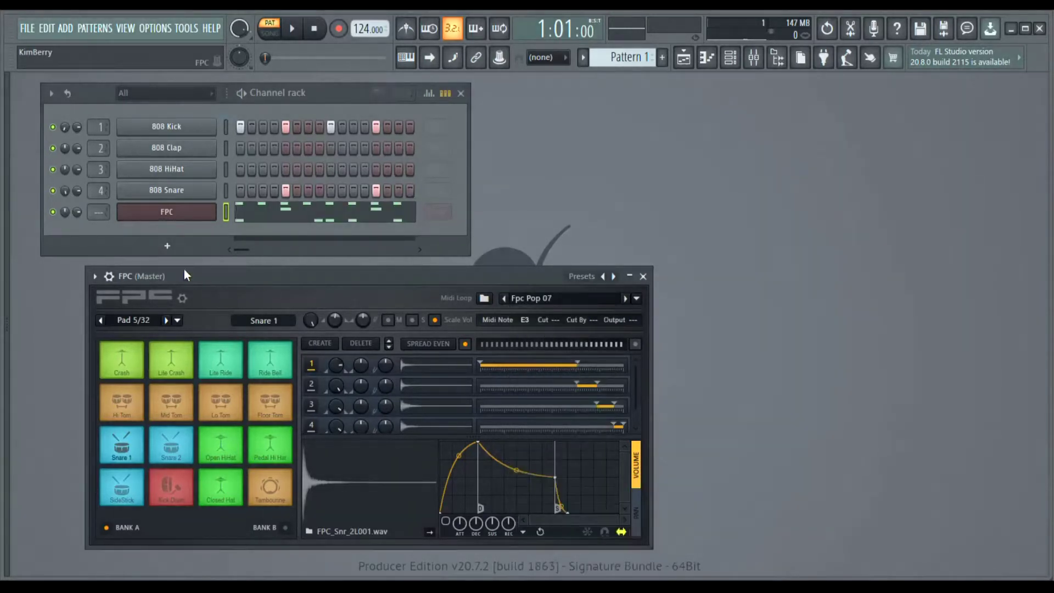
- Start pattern playback and mute the 808 Kick, Clap, HiHat and Snare channels so only the FPC loop plays
left_click(301, 32)
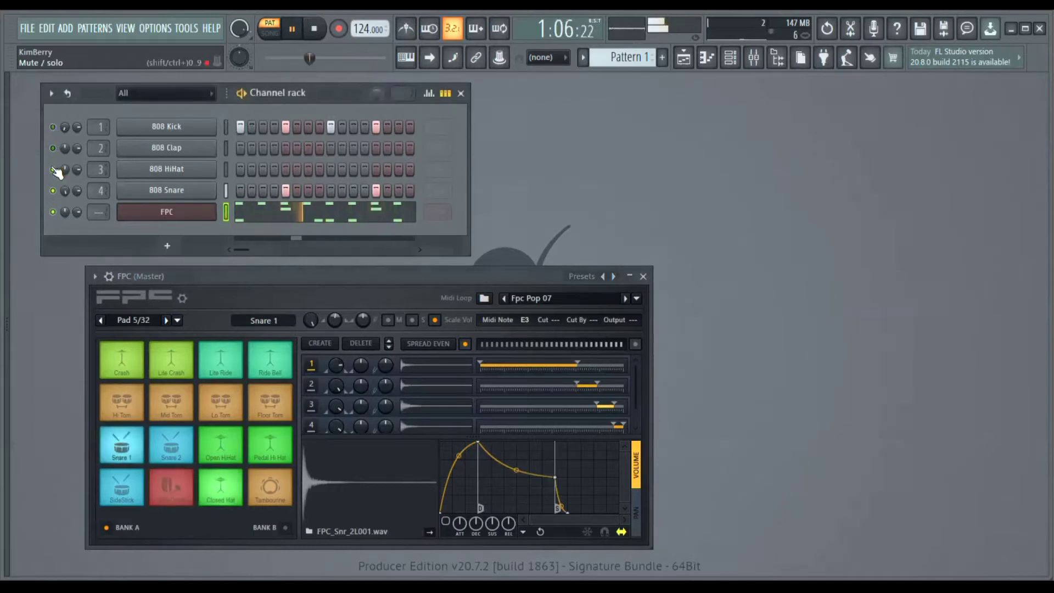
mouse_move(411, 273)
left_mouse_down()
mouse_move(616, 263)
mouse_move(394, 273)
left_mouse_up()
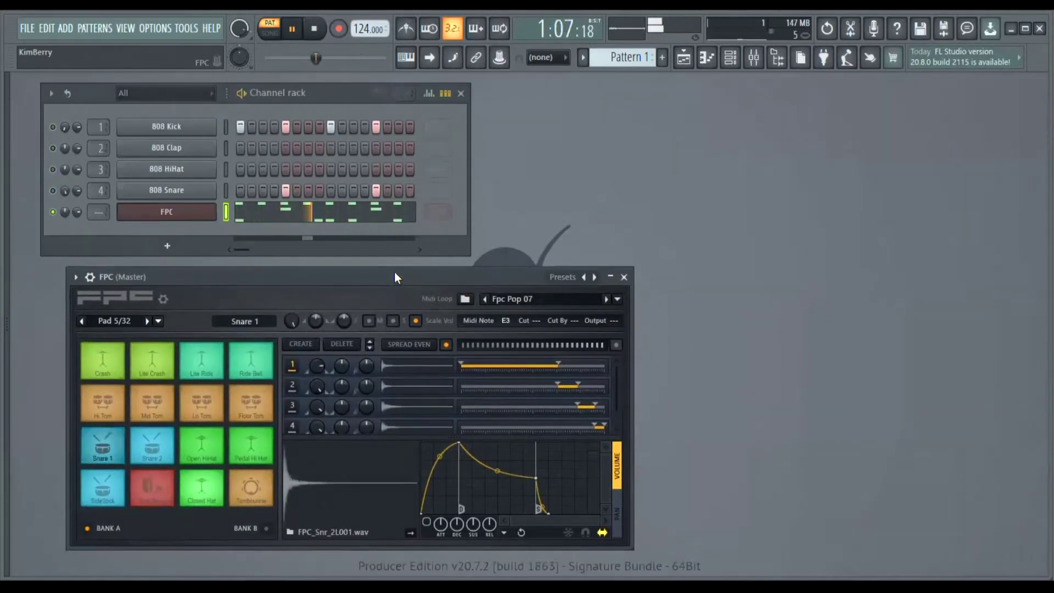
- Try the acoustic Tama kit preset in the FPC while the loop plays
left_click(76, 276)
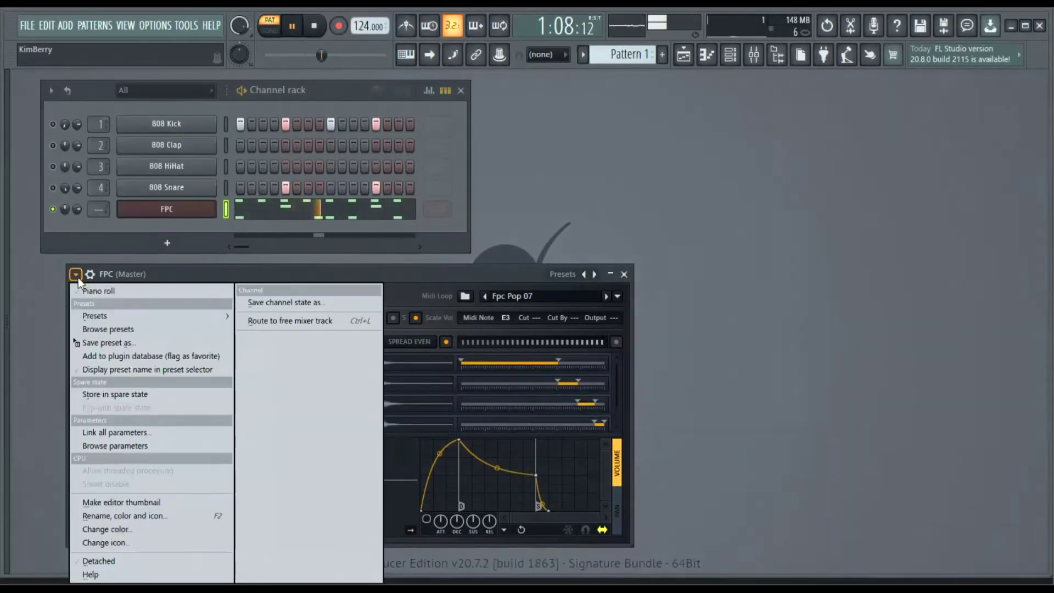
mouse_move(96, 320)
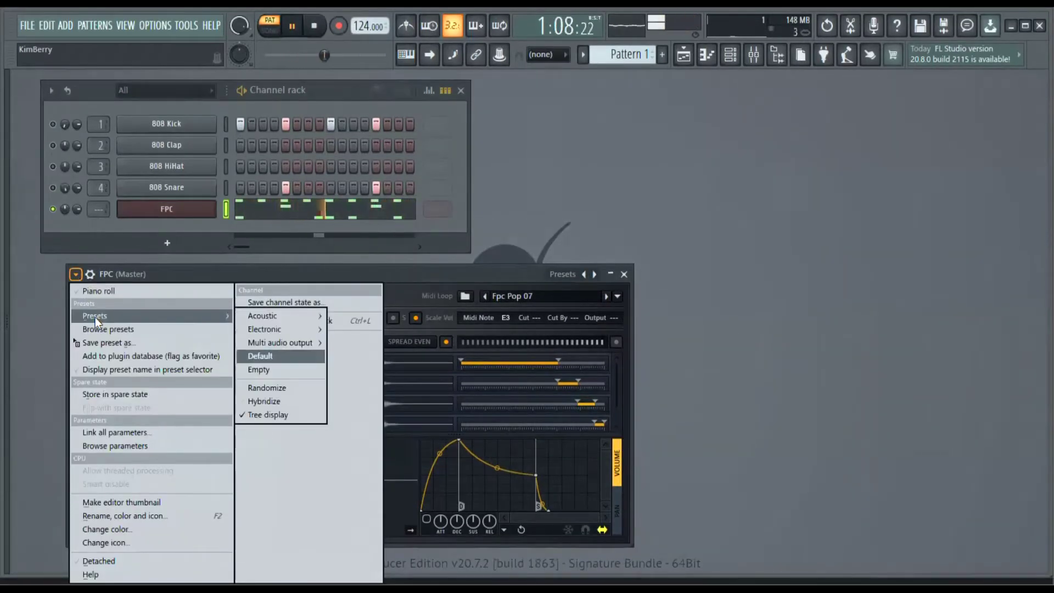
mouse_move(284, 315)
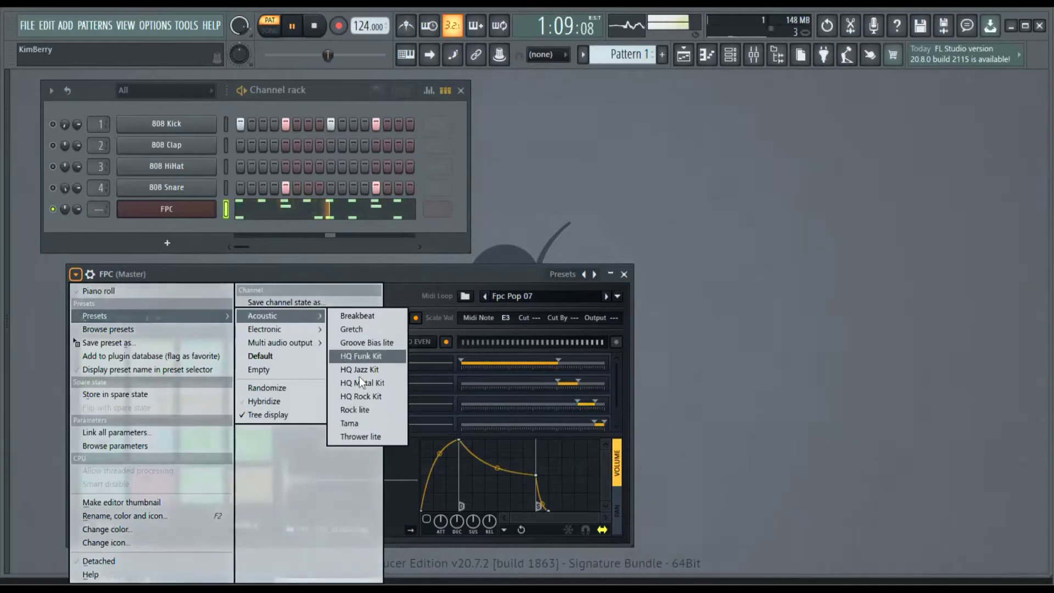
left_click(367, 422)
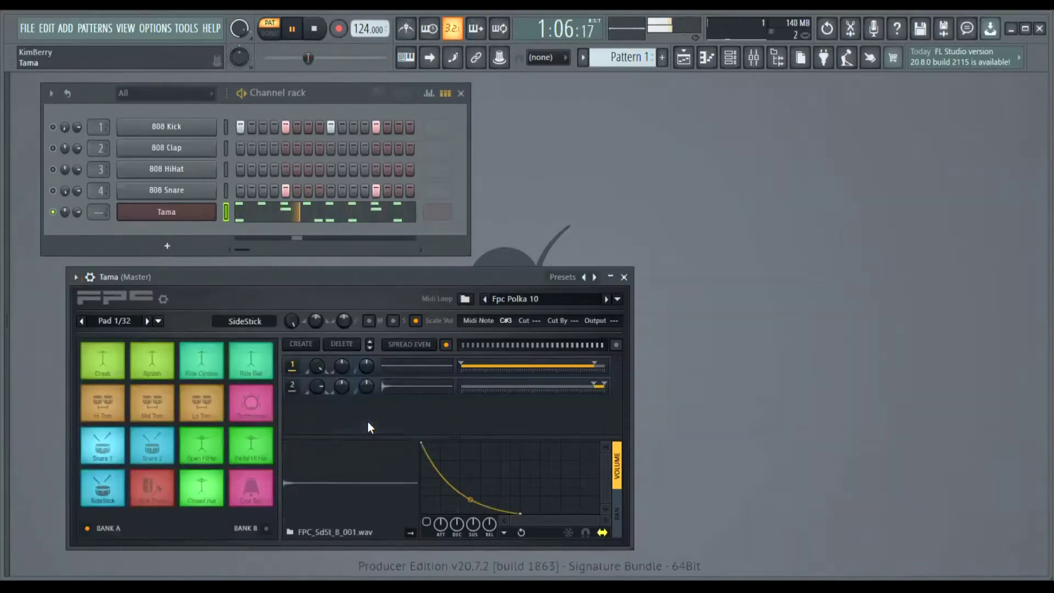
- Try the electronic 808 kit preset in the FPC while the loop plays
left_click(75, 278)
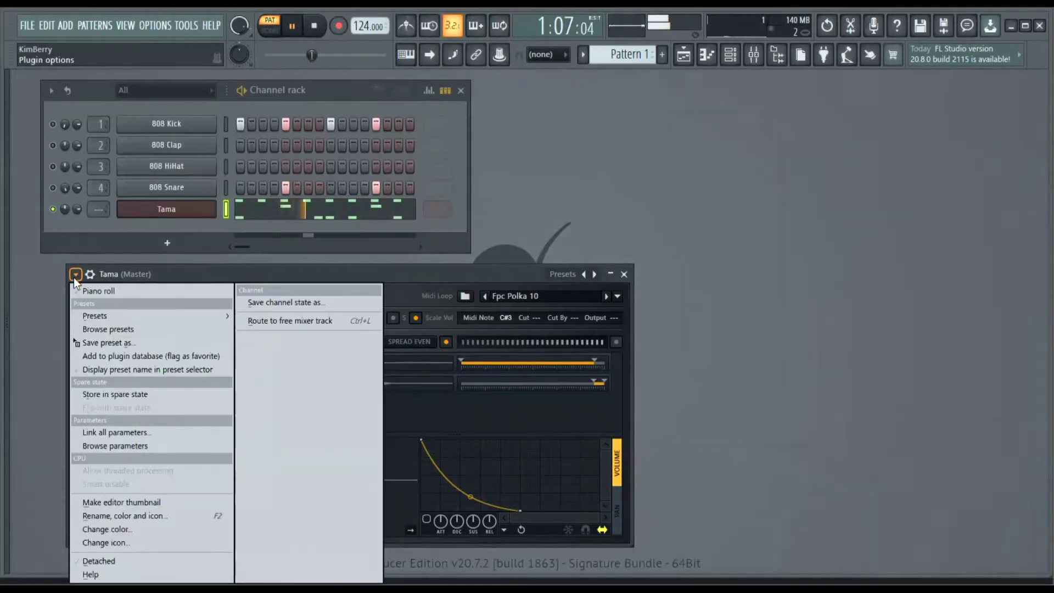
mouse_move(94, 317)
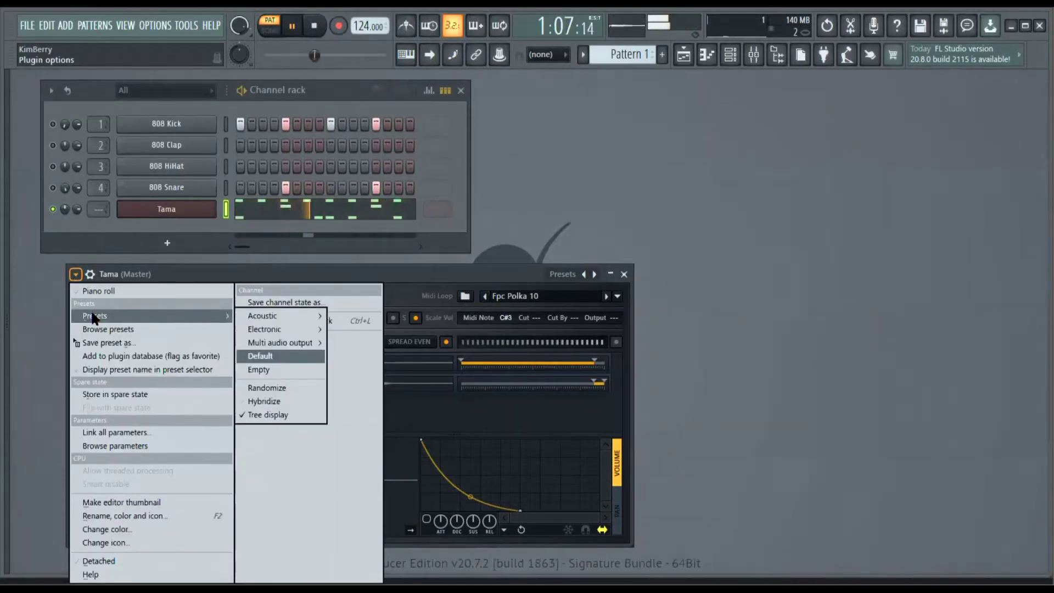
mouse_move(268, 330)
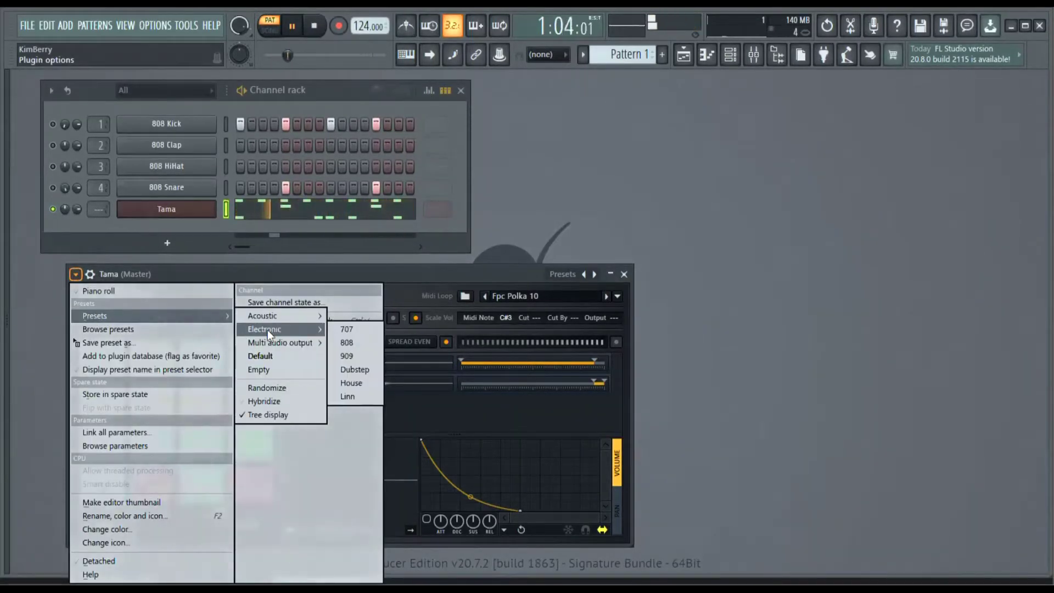
left_click(347, 342)
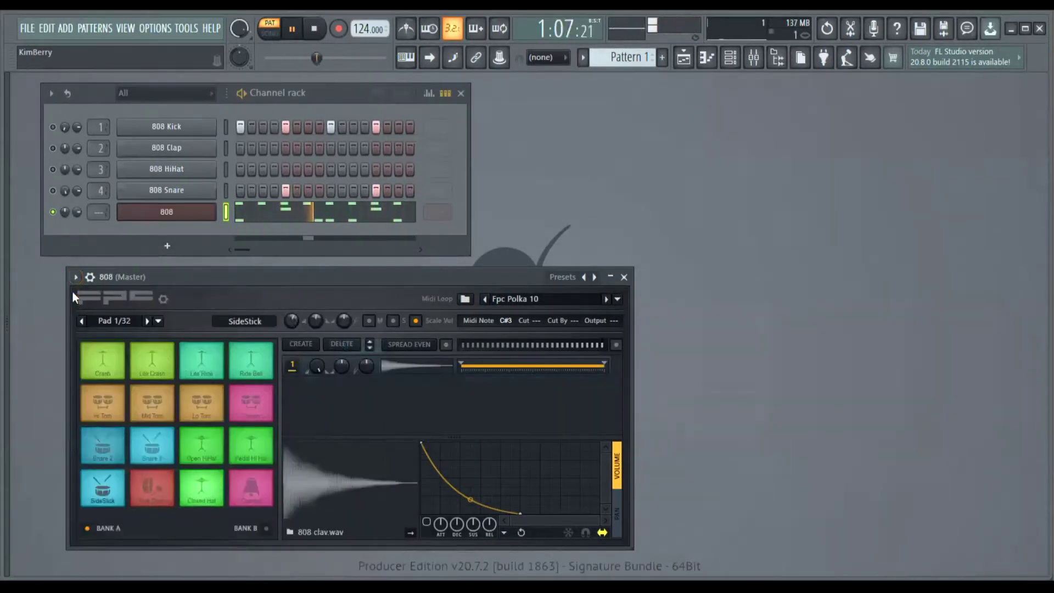
- Load the electronic 909 kit preset in the FPC
left_click(74, 280)
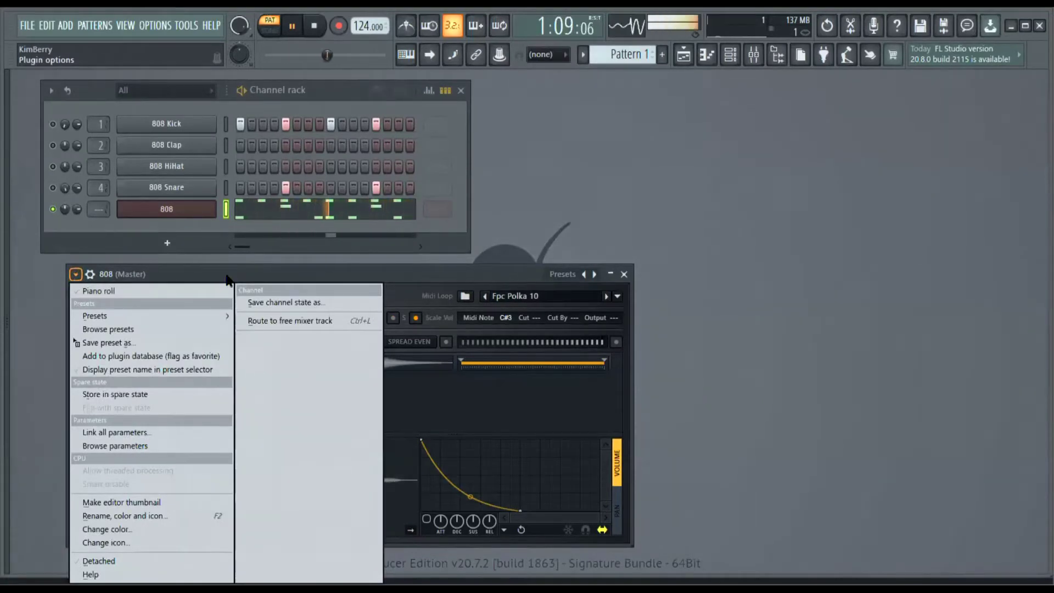
left_click(589, 177)
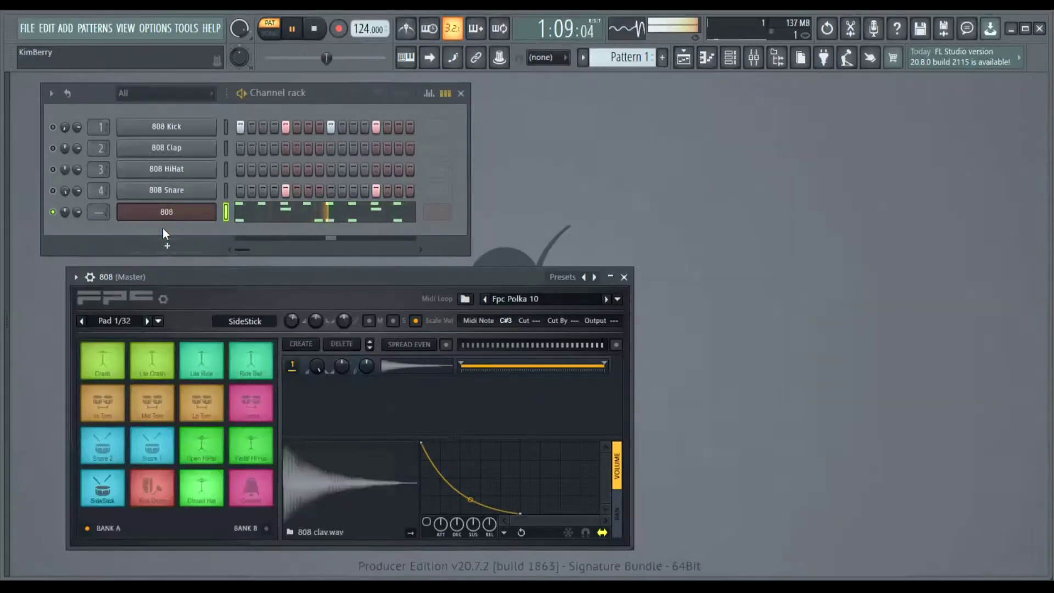
left_click(75, 277)
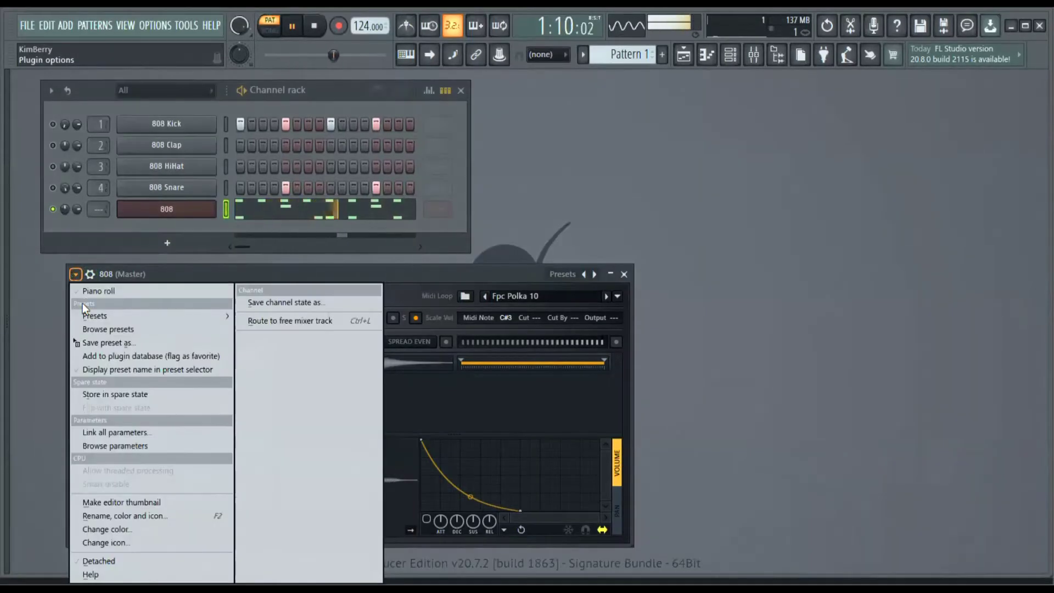
mouse_move(88, 318)
mouse_move(262, 328)
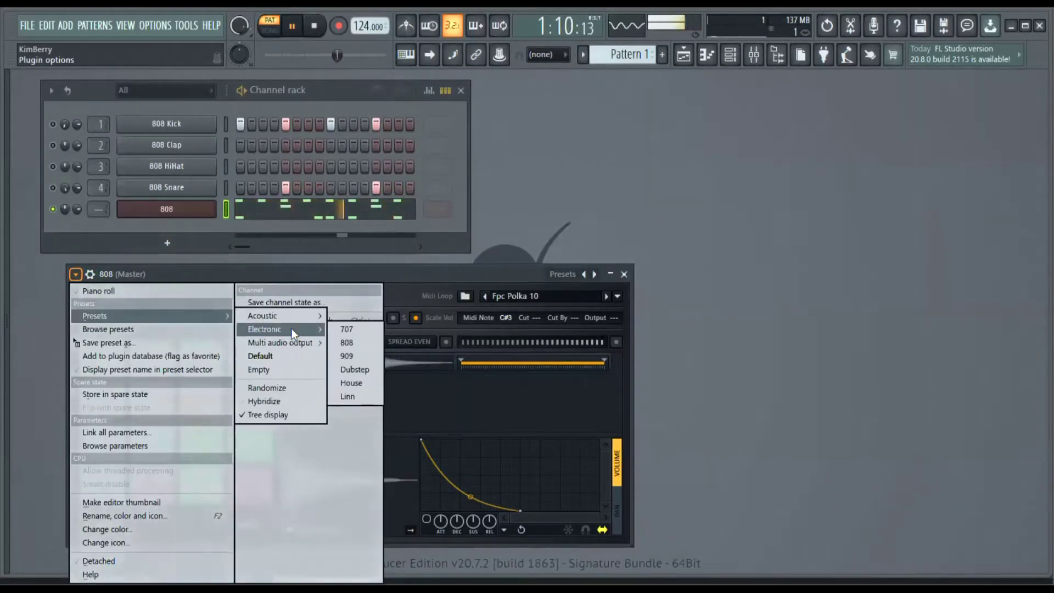
left_click(346, 356)
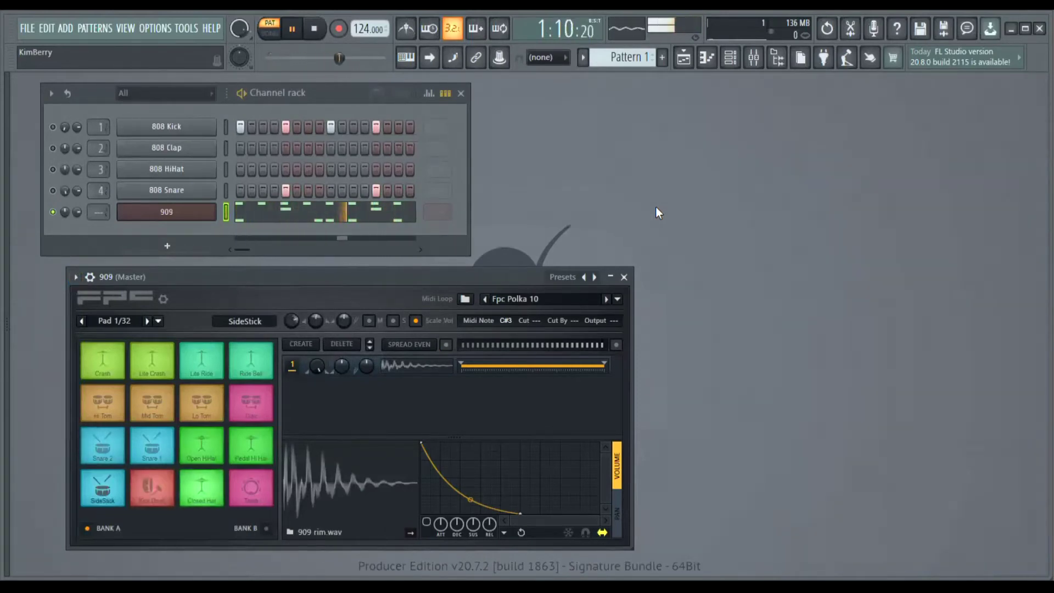
- Route the FPC's Kick Drum pad to output 2
left_click_drag(470, 277, 602, 127)
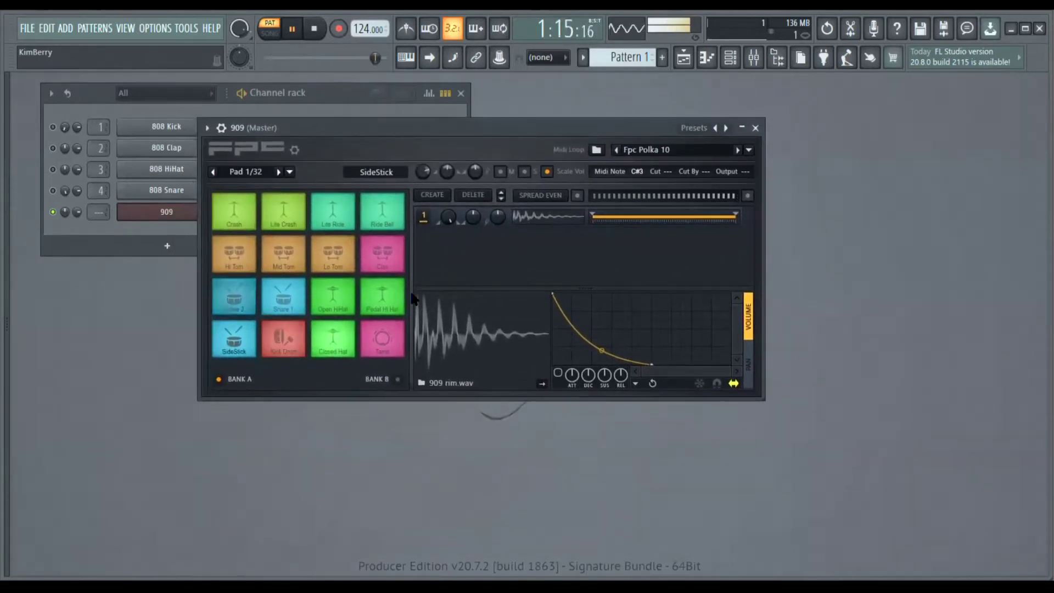
left_click(283, 338)
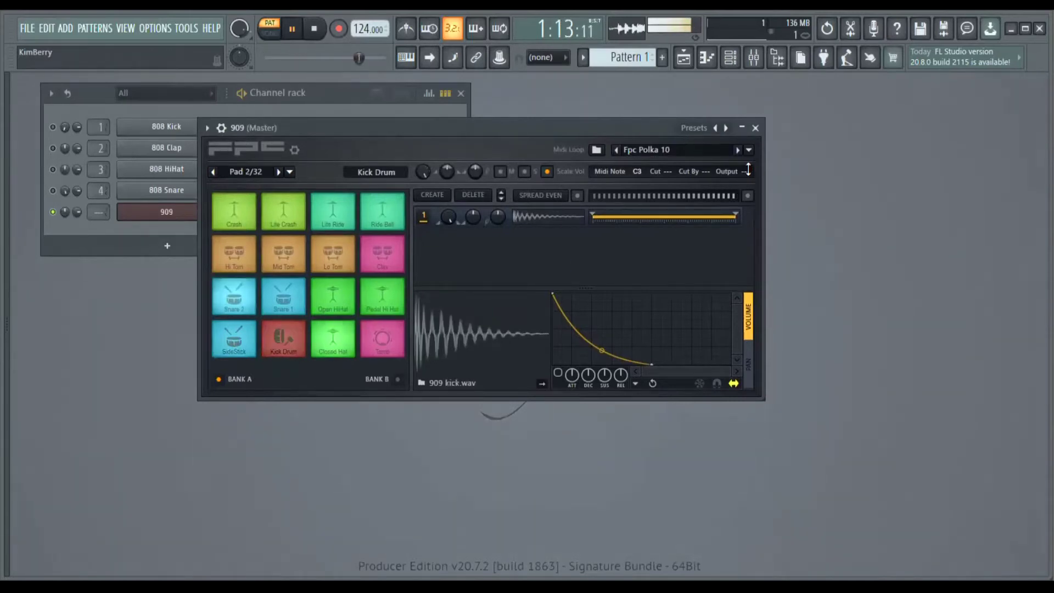
left_click_drag(748, 171, 747, 164)
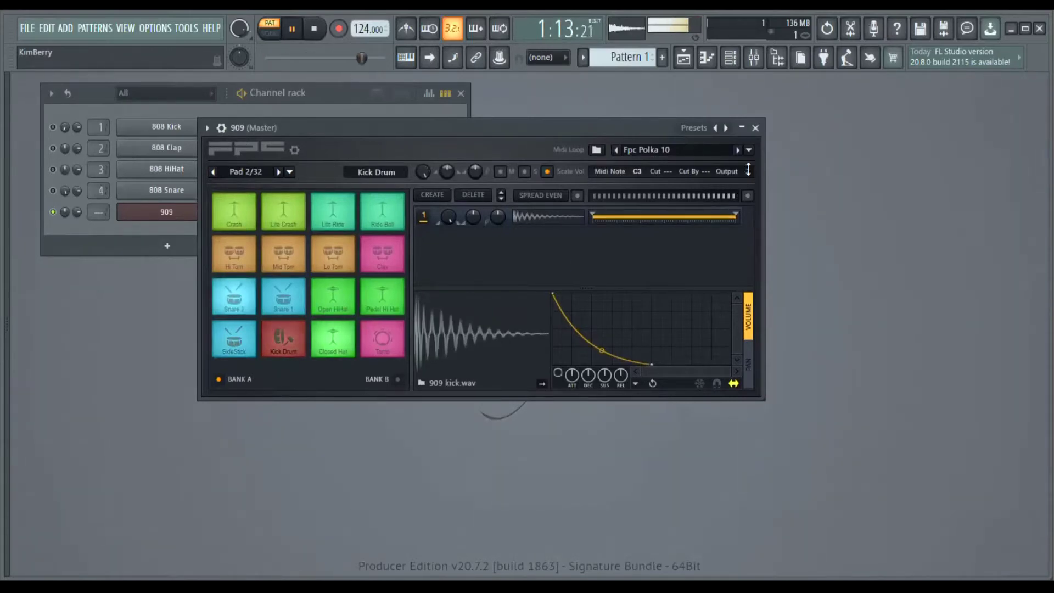
- Show the mixer and arrange it and the FPC window so both are visible beside the channel rack
left_click(127, 30)
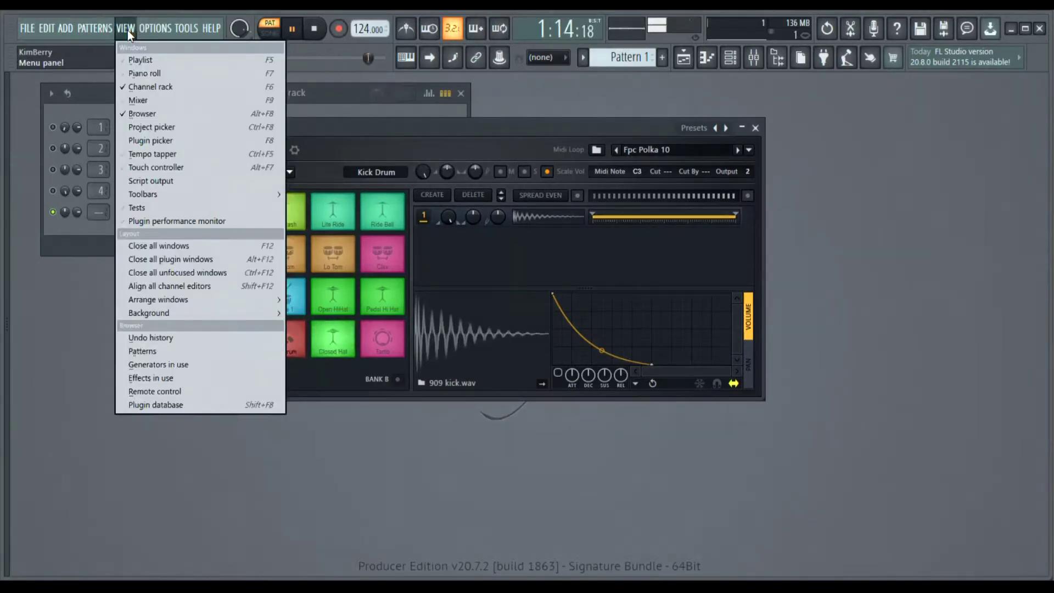
left_click(137, 100)
mouse_move(331, 264)
left_mouse_down()
mouse_move(481, 298)
mouse_move(394, 262)
mouse_move(319, 271)
left_mouse_up()
left_click_drag(375, 121, 650, 87)
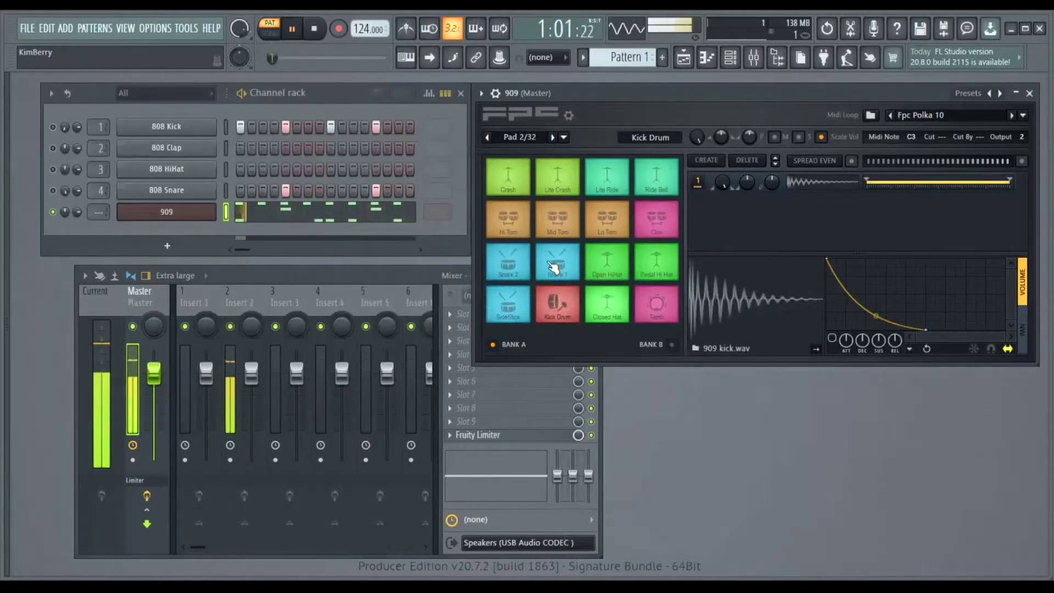
- Route the FPC's Snare 2 pad to output 3
left_click(508, 264)
left_click_drag(997, 138, 998, 130)
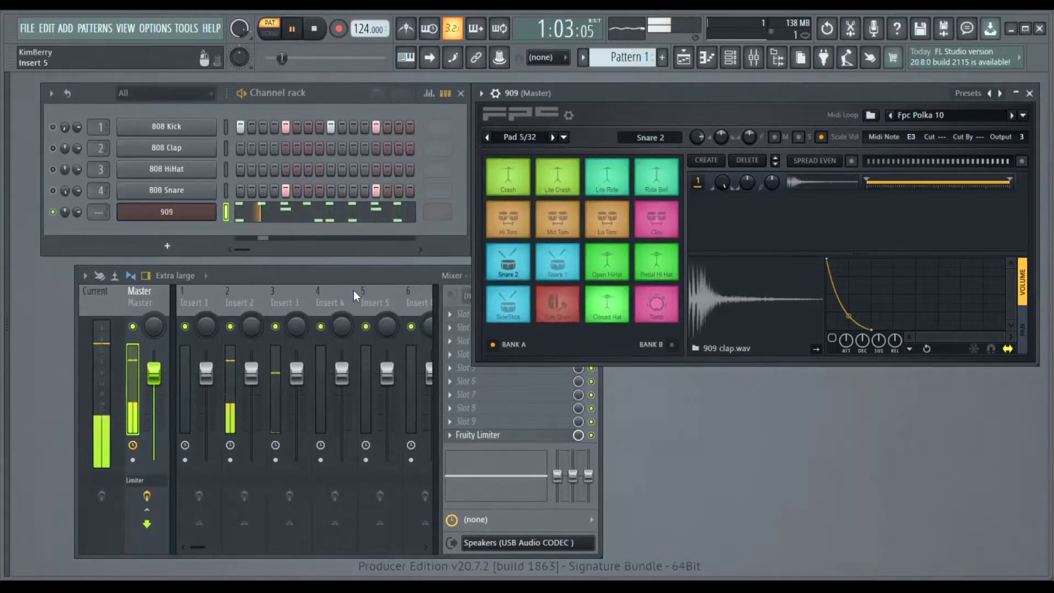
- Add Fruity Convolver to effect slot 4 of mixer track Insert 3
left_click(331, 273)
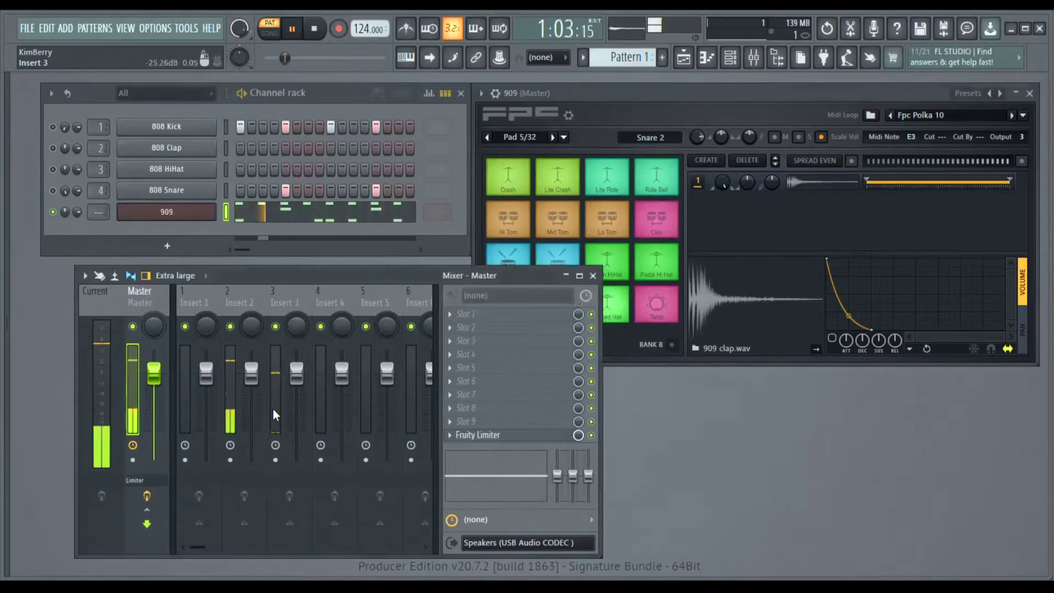
left_click(272, 293)
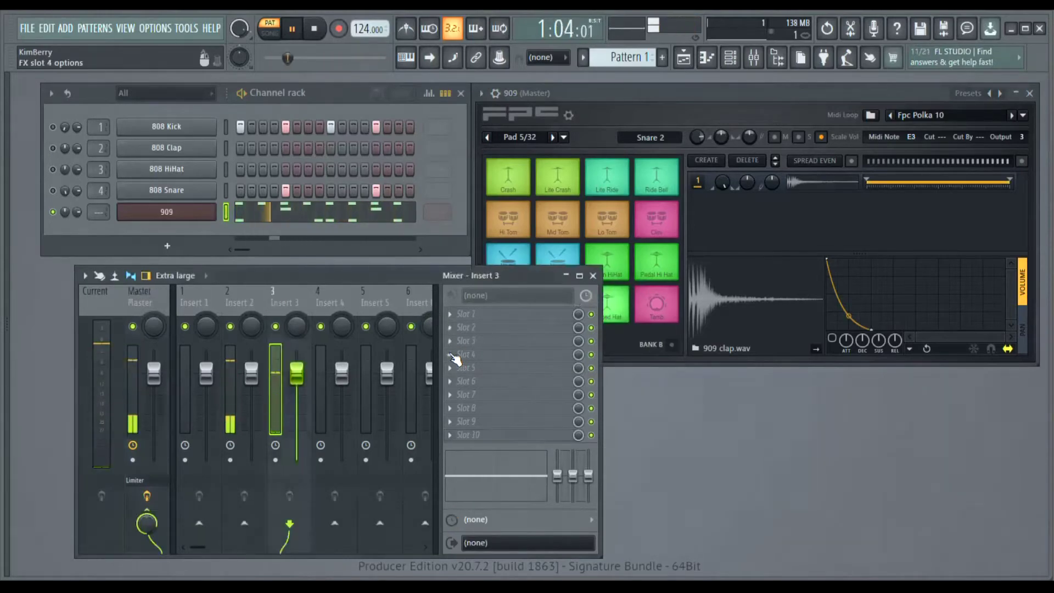
left_click(451, 355)
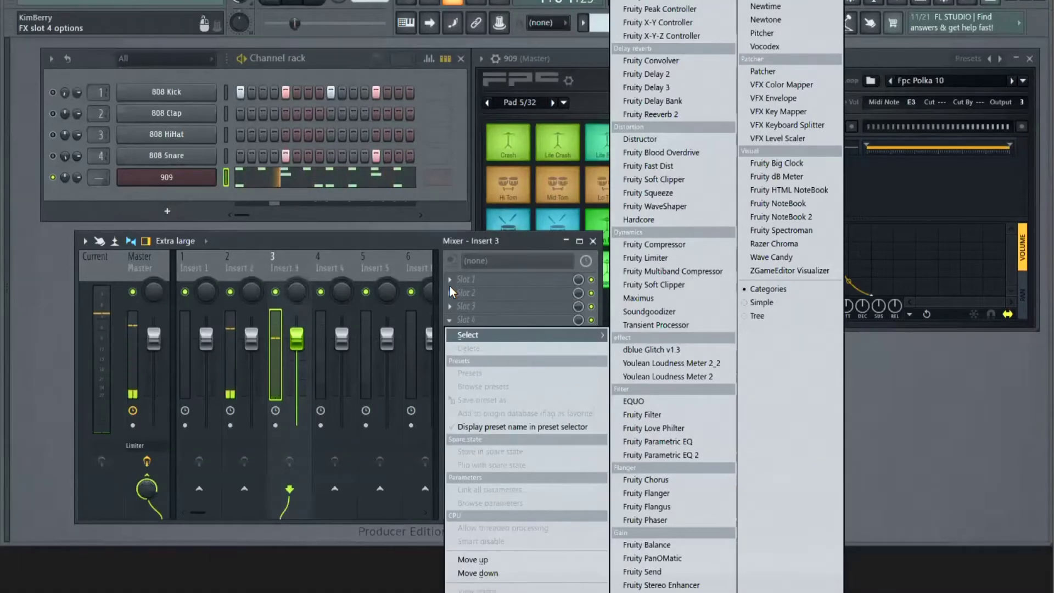
left_click(654, 61)
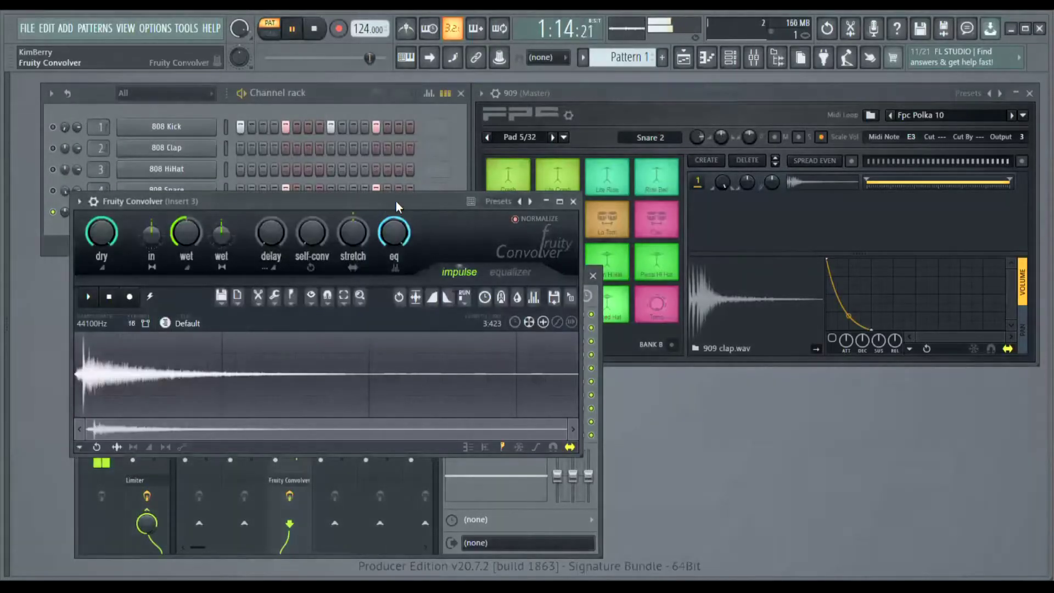
- Load the Evnt - Hall (Warm) preset in Fruity Convolver and minimize its window
left_click_drag(396, 207, 792, 285)
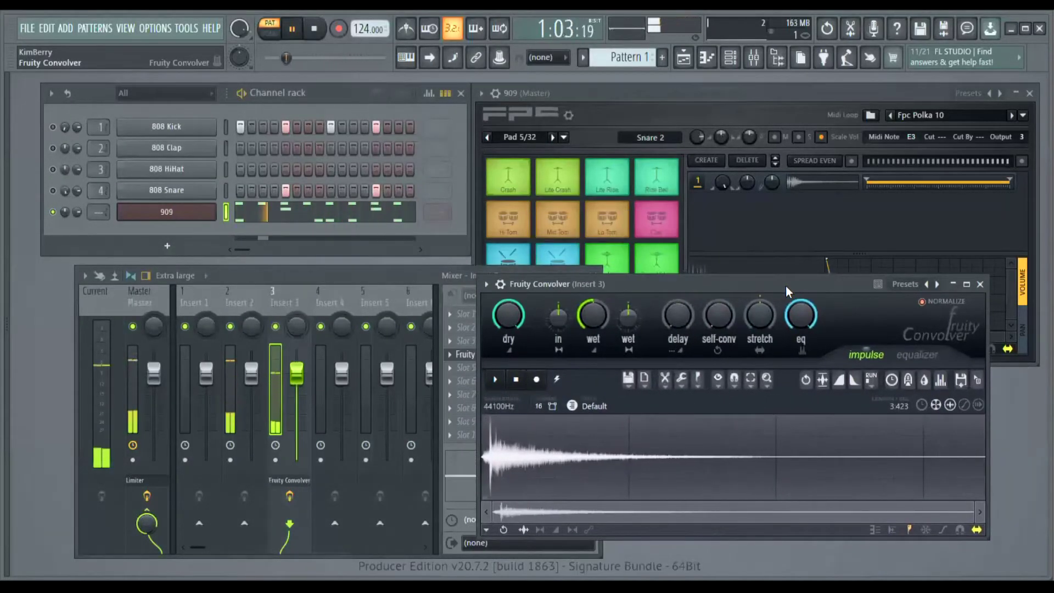
left_click(486, 284)
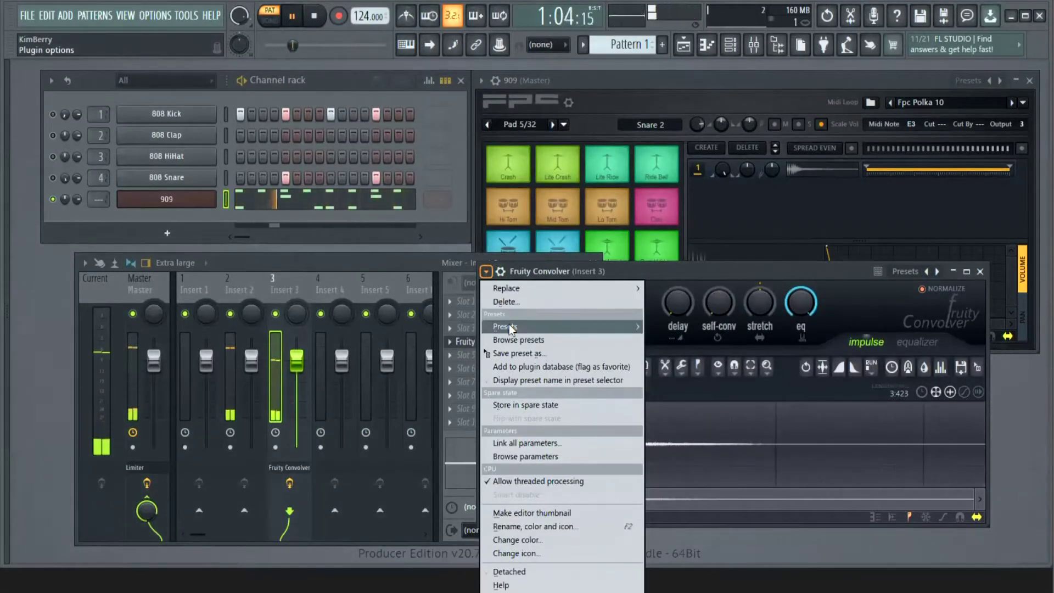
mouse_move(509, 327)
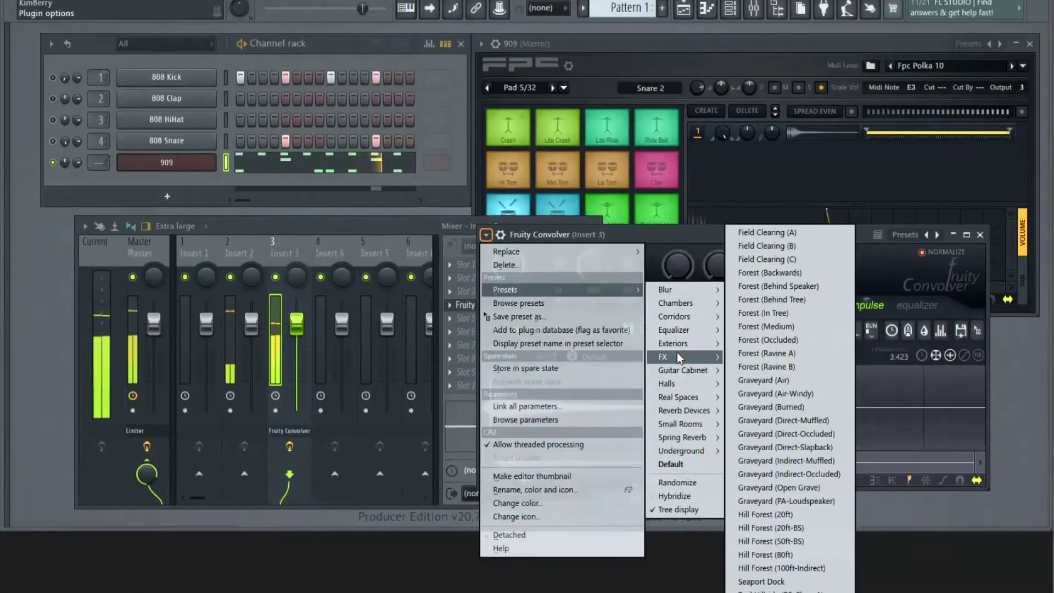
mouse_move(693, 447)
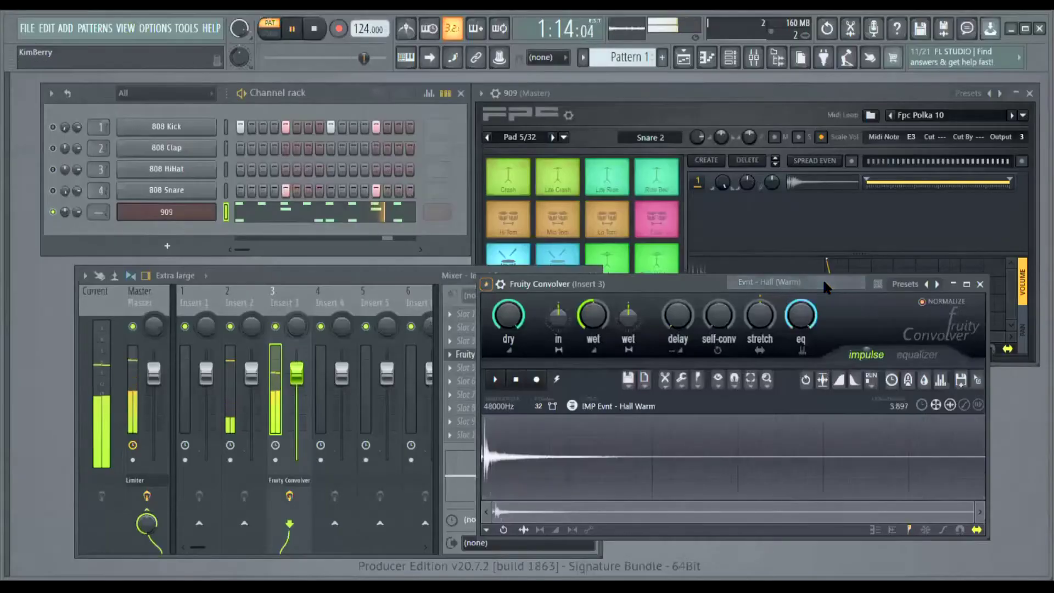
left_click(825, 237)
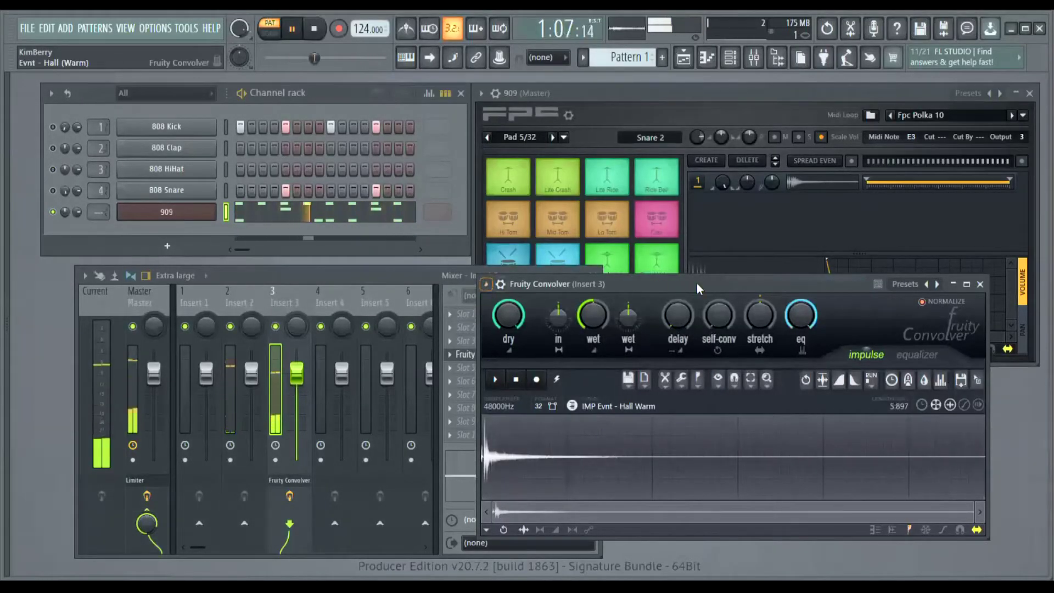
left_click(953, 285)
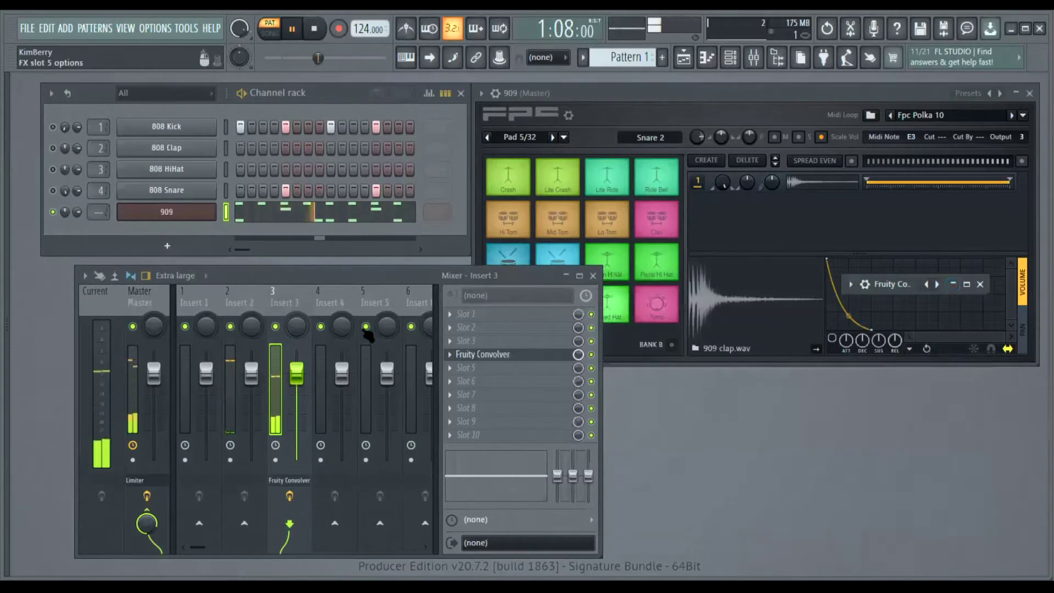
- Add a second FPC channel to the channel rack and load the acoustic Tama kit preset into it
left_click_drag(353, 276, 315, 281)
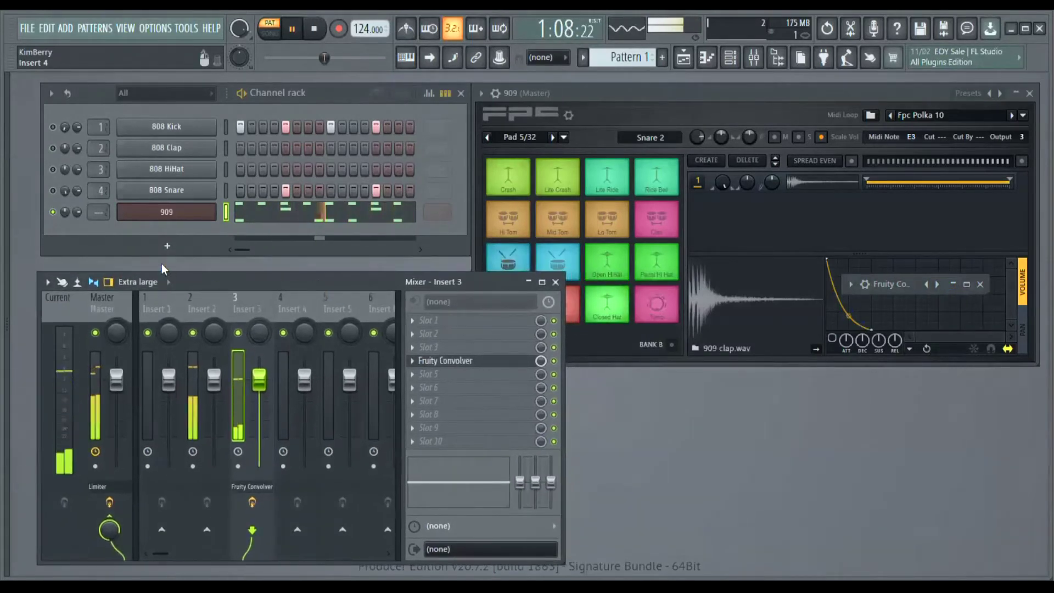
left_click(167, 246)
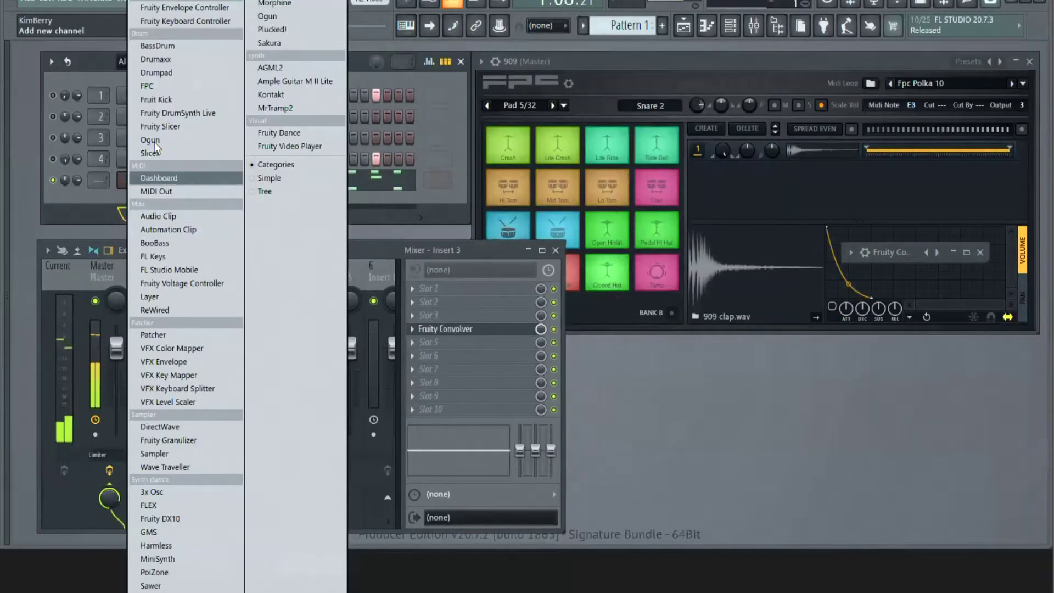
left_click(156, 86)
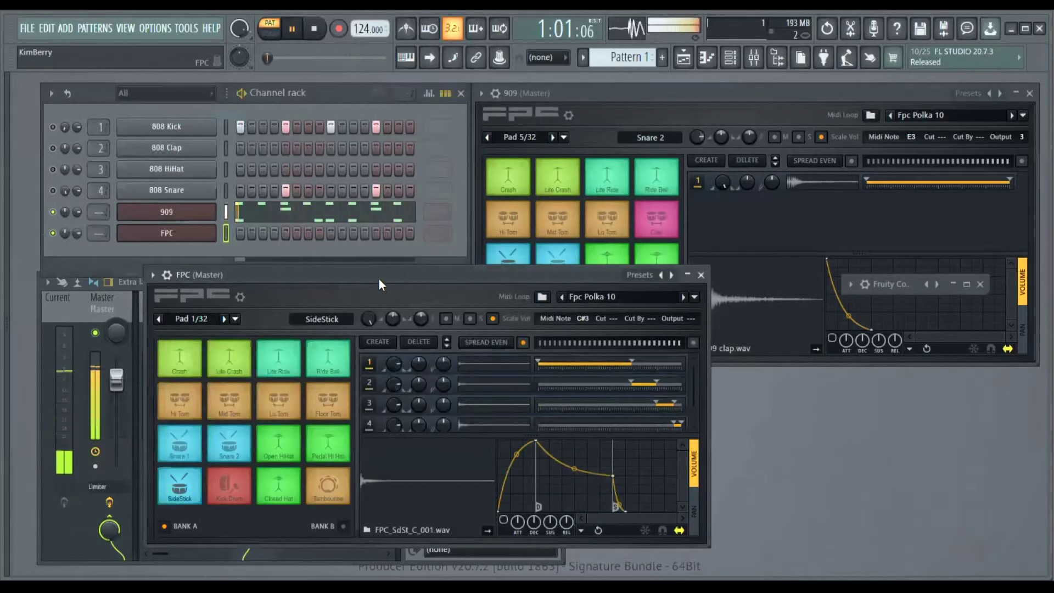
left_click(152, 275)
mouse_move(169, 320)
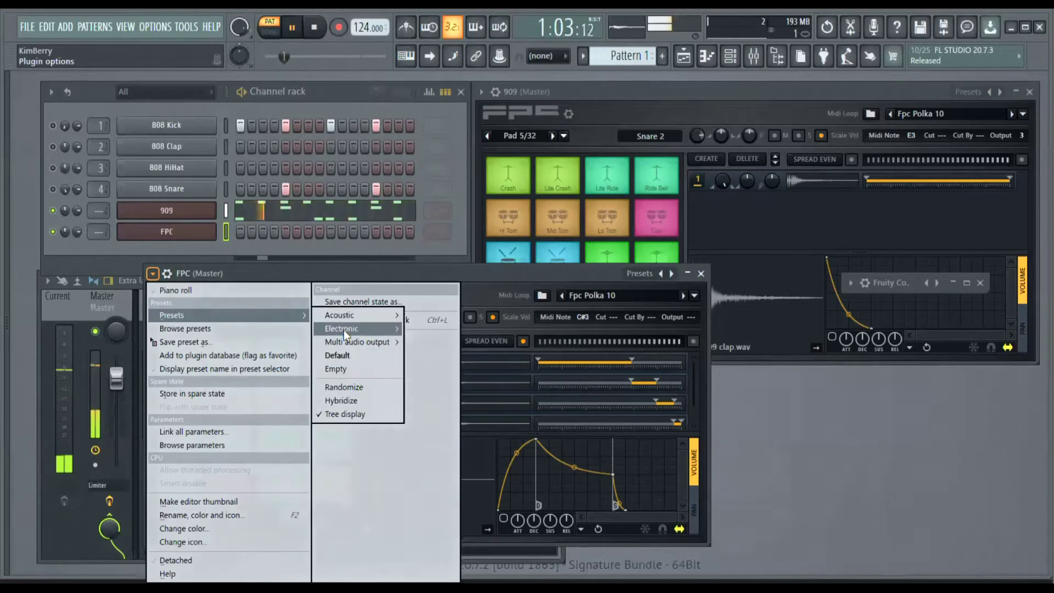
mouse_move(369, 317)
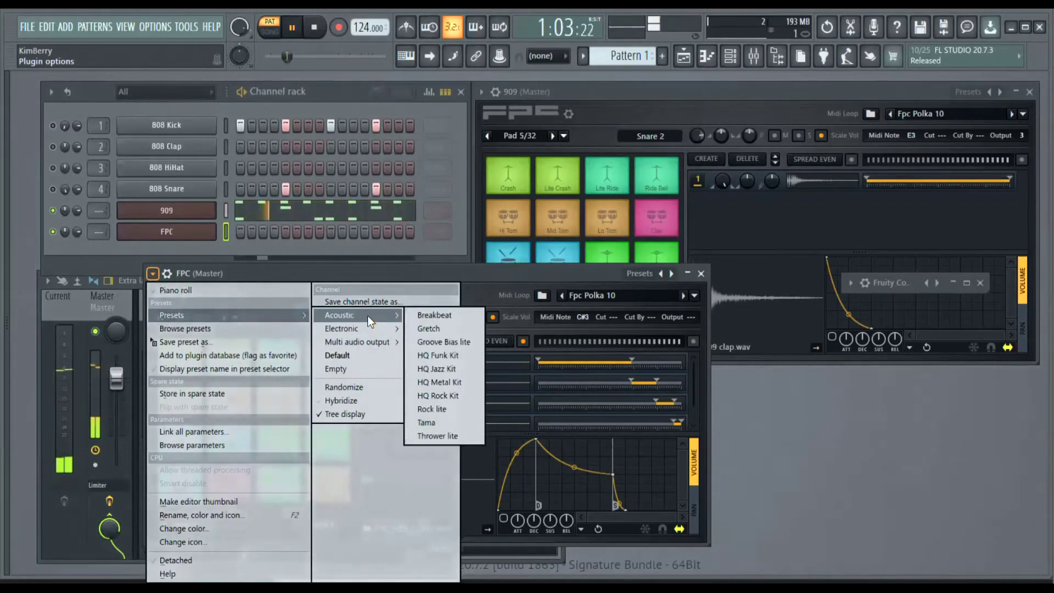
left_click(438, 421)
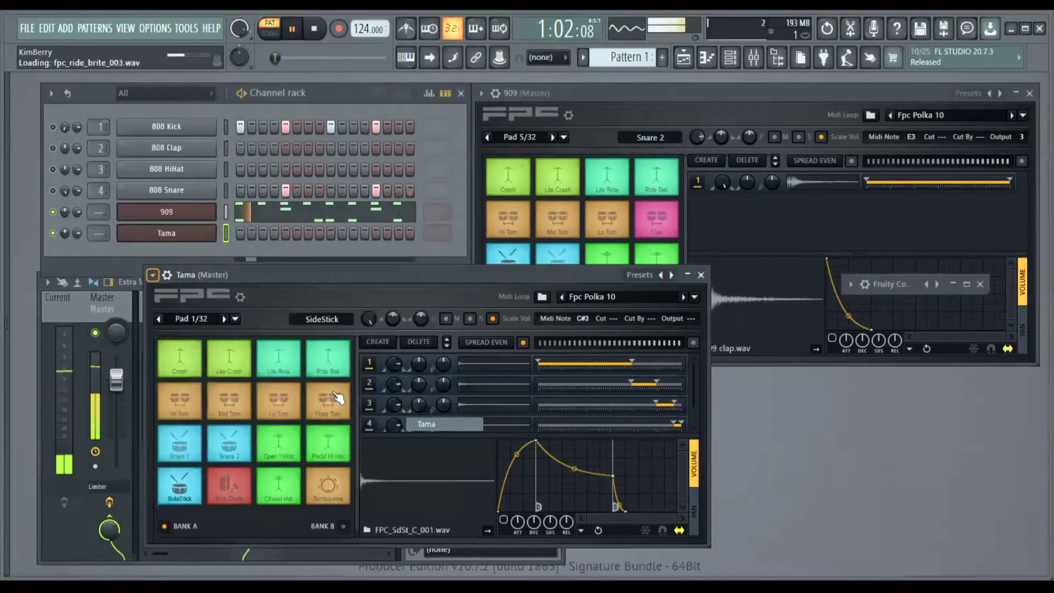
- Load the Fpc Rockgroove3 03 MIDI loop from the Rock Loops into the Tama FPC
left_click(694, 297)
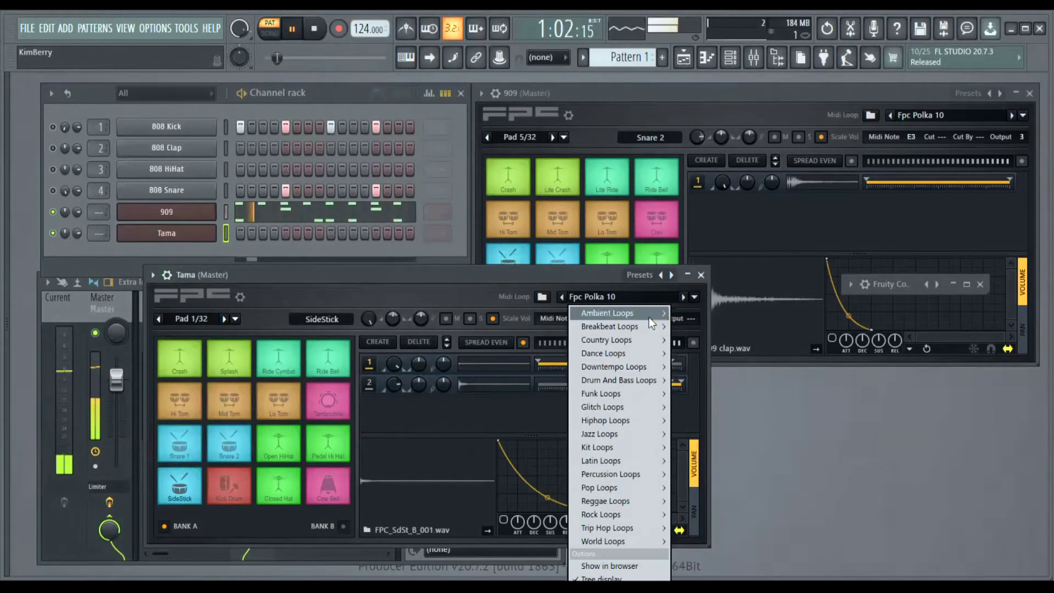
mouse_move(639, 326)
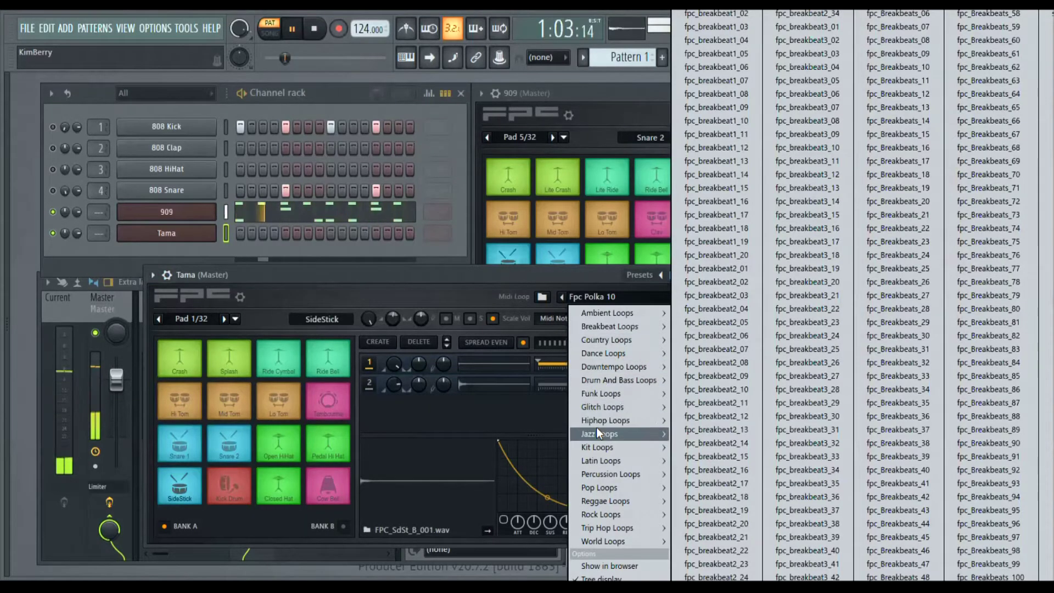
mouse_move(597, 434)
mouse_move(611, 514)
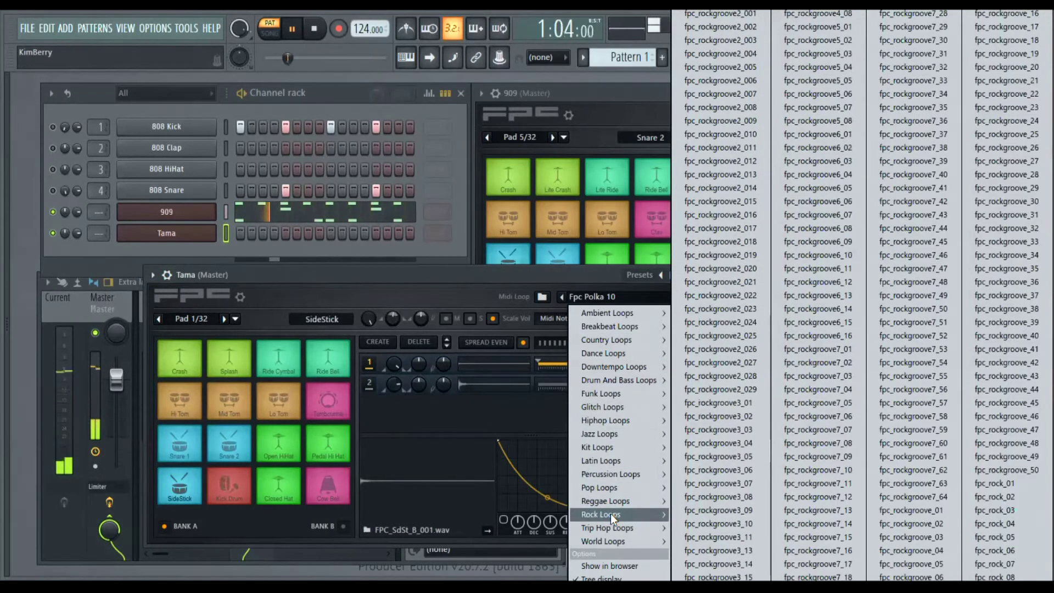
left_click(726, 428)
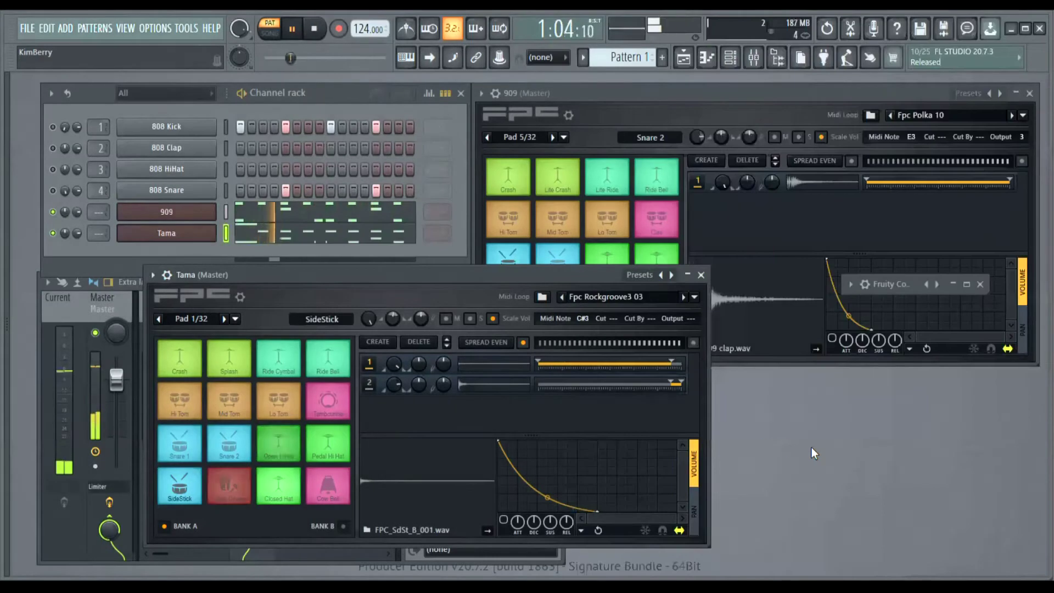
- Mute the 909 channel, route the Tama channel to mixer track 4 and move the Tama window clear of the mixer
left_click(53, 212)
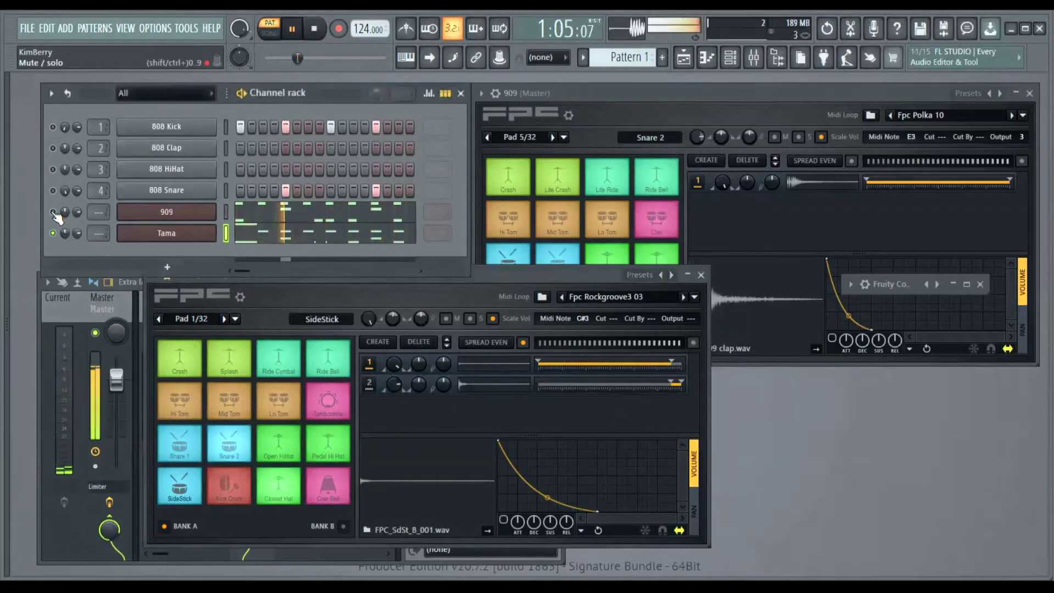
left_click_drag(509, 275, 509, 278)
mouse_move(100, 232)
left_mouse_down()
mouse_move(100, 217)
mouse_move(96, 233)
left_mouse_up()
left_click_drag(552, 278, 877, 281)
- Add Fruity Flanger to effect slot 5 of mixer track Insert 4 and unmute the 909 channel
left_click(364, 282)
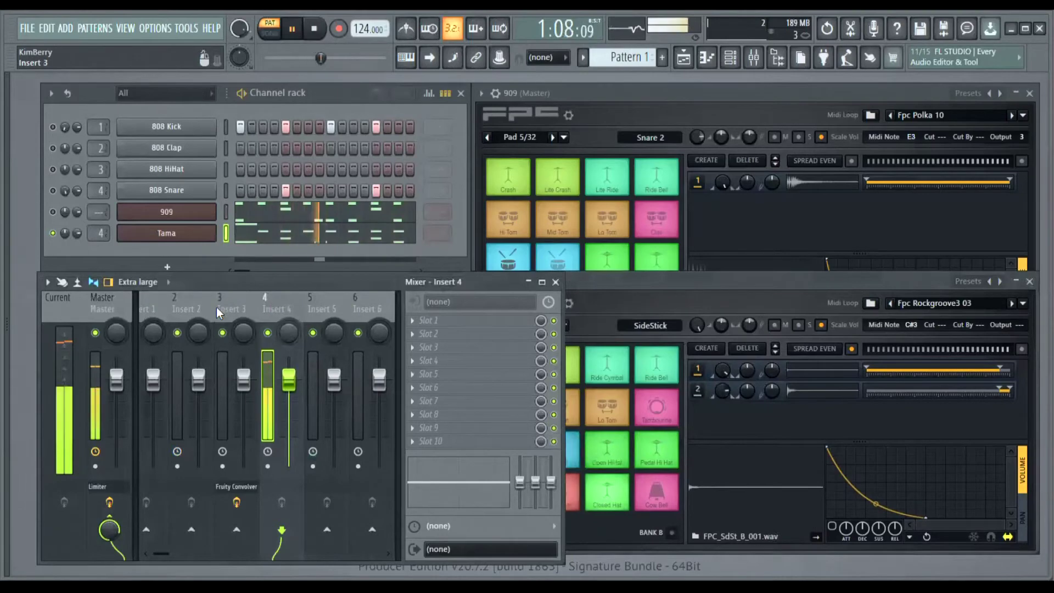
left_click(412, 374)
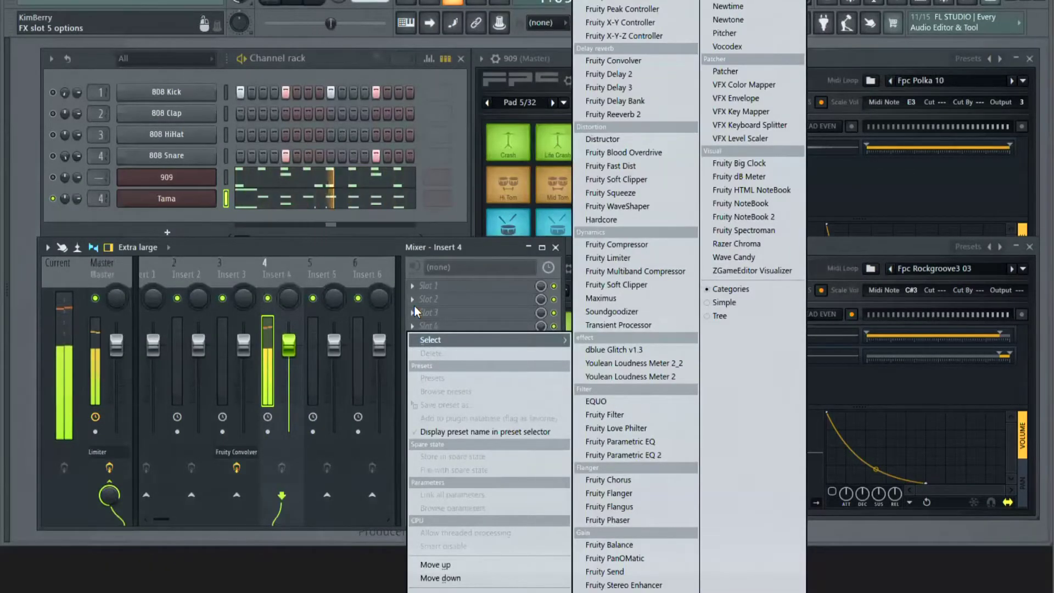
left_click(631, 492)
left_click_drag(309, 251, 687, 108)
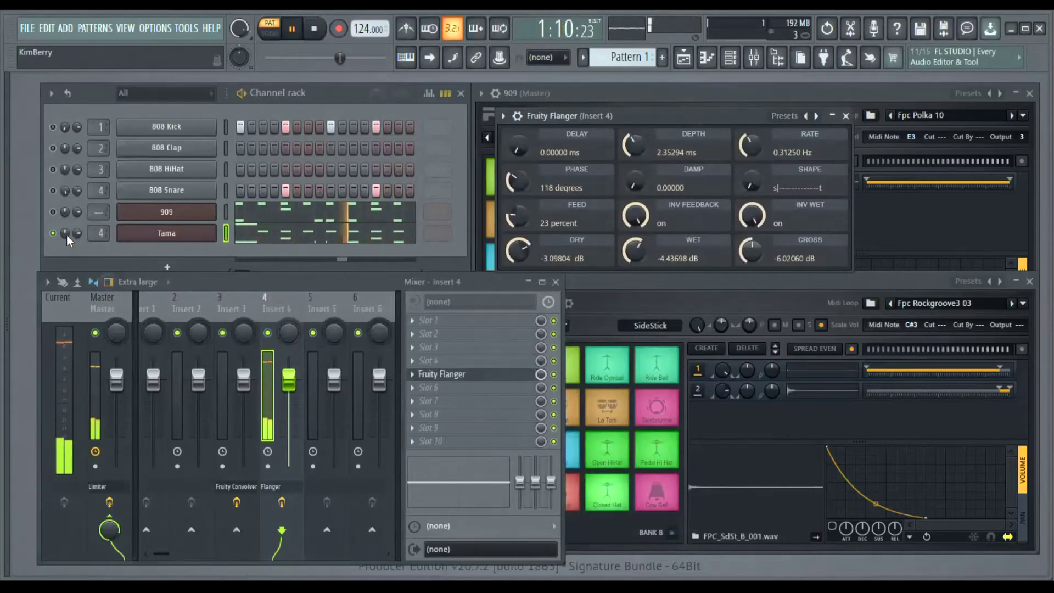
left_click(54, 212)
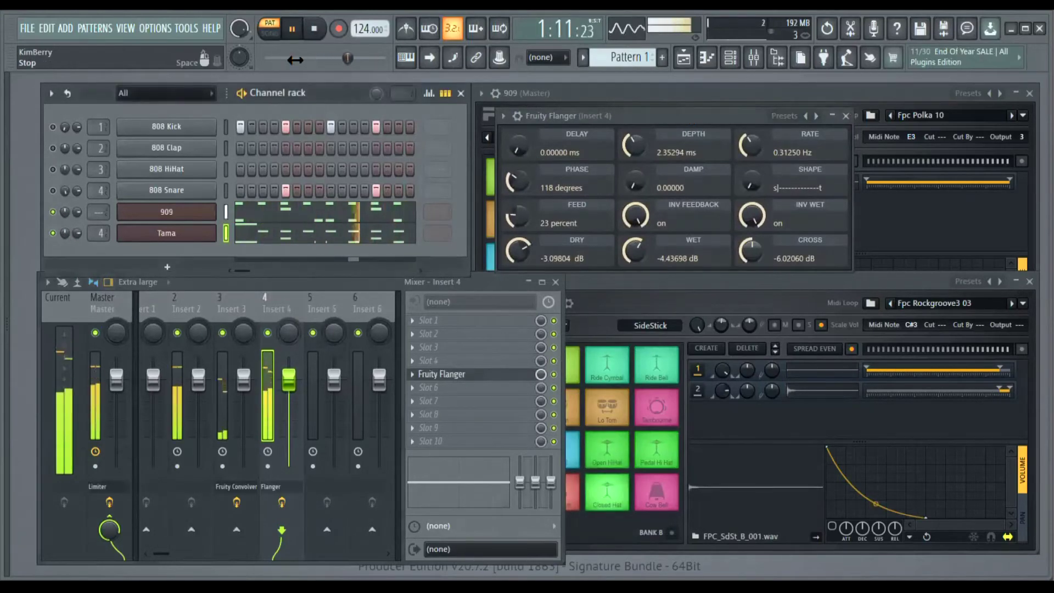
- Add an Ample Guitar M II Lite channel and clear the guitar and both FPC windows off the workspace
left_click(167, 266)
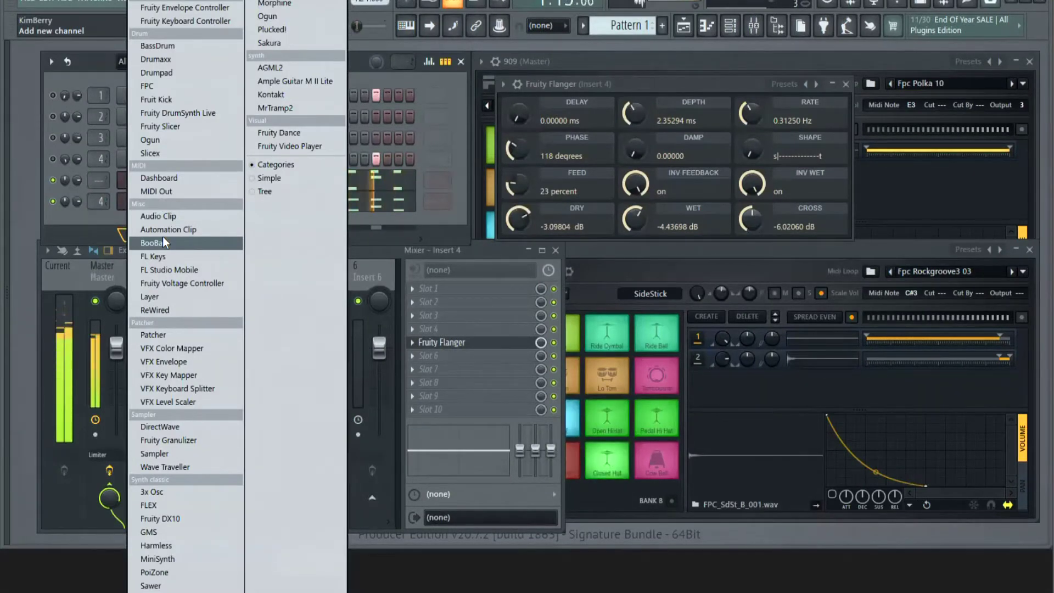
left_click(295, 82)
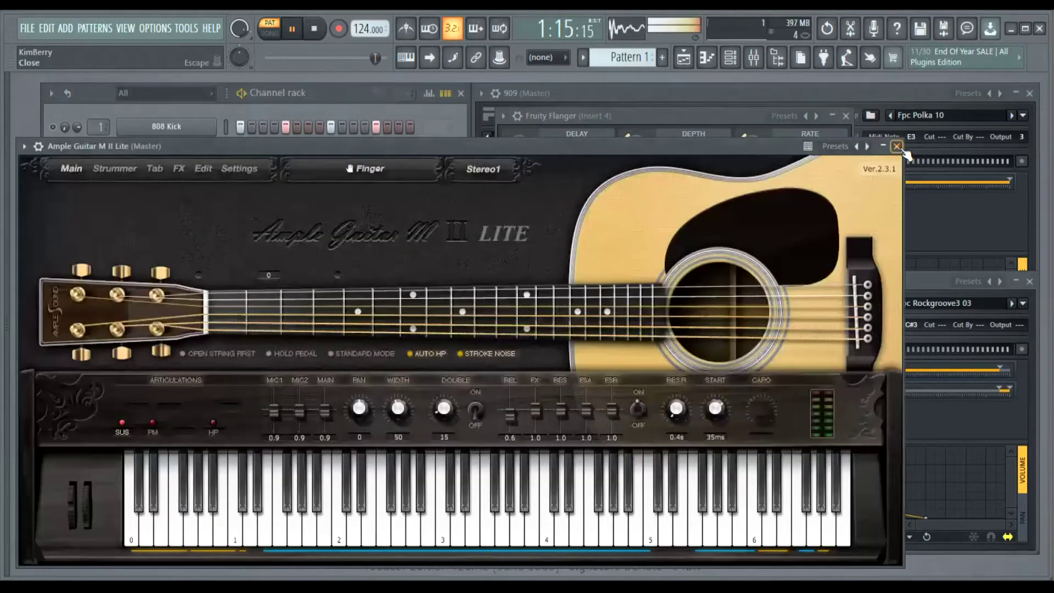
left_click(896, 146)
left_click(1015, 94)
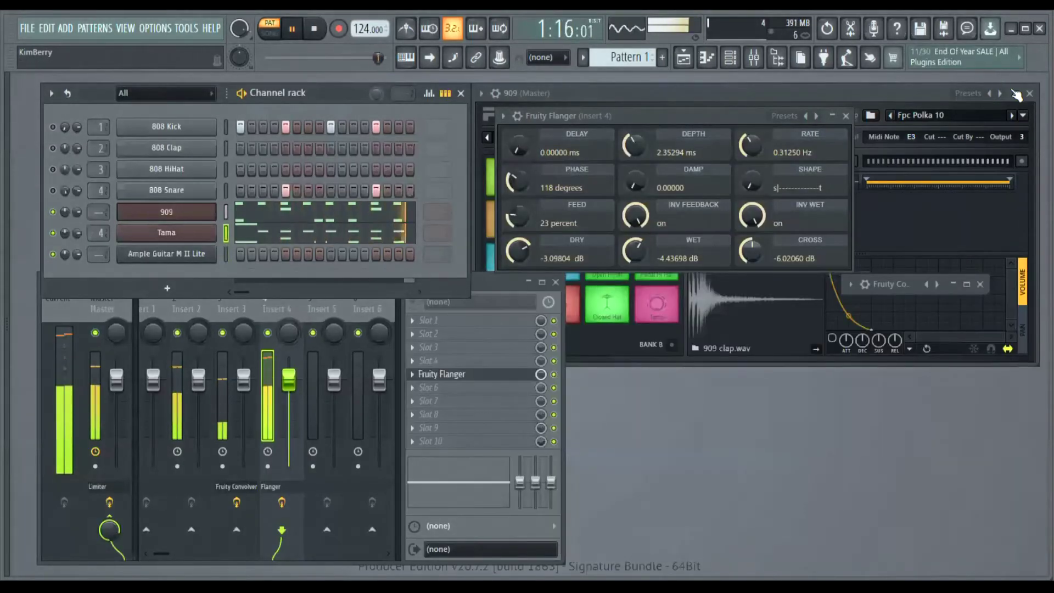
left_click(1029, 93)
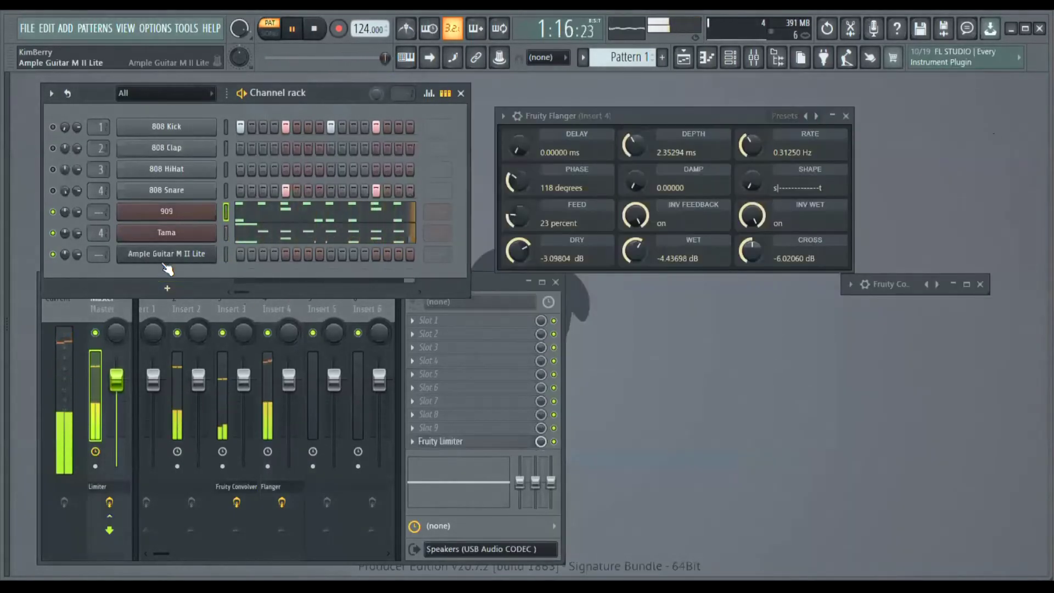
- Write a short guitar part in bar 1 of the Ample Guitar M II Lite piano roll, using E5 over B4 and D5 over A4
right_click(210, 250)
left_click(268, 253)
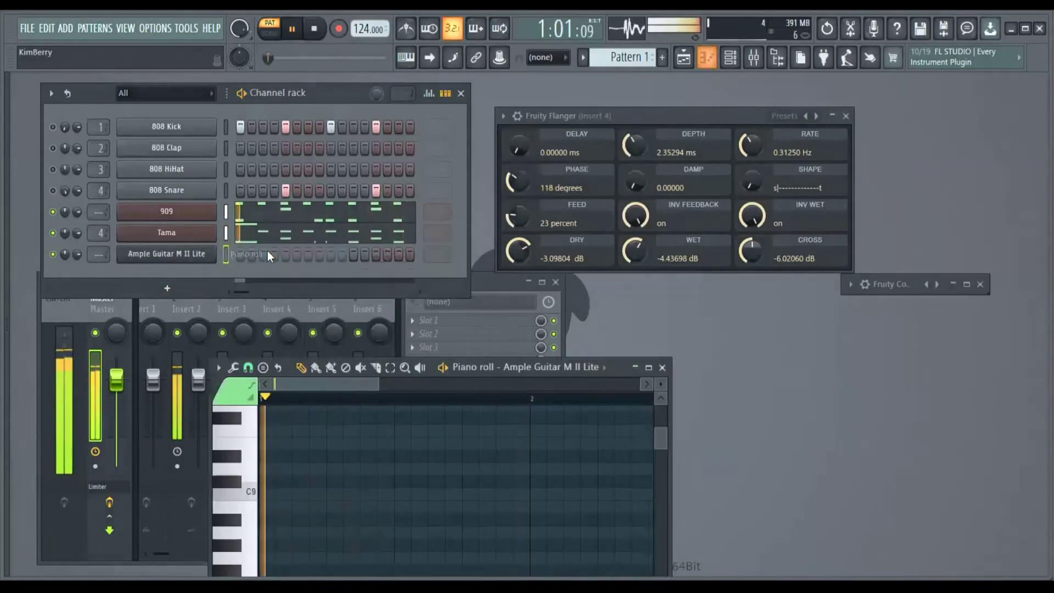
left_click_drag(614, 367, 689, 208)
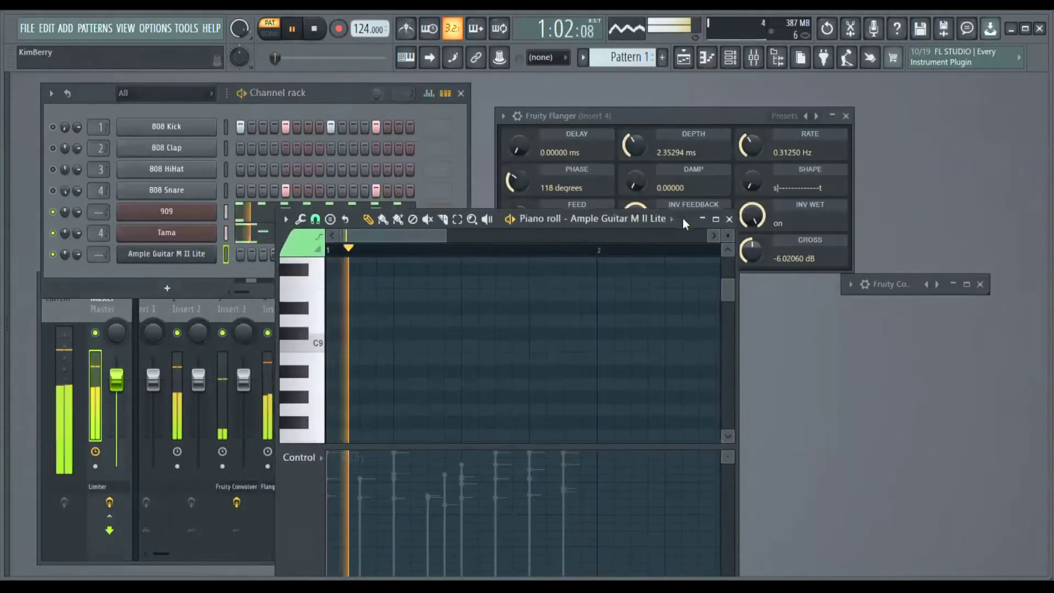
scroll(339, 378, "down", 4)
scroll(340, 378, "down", 3)
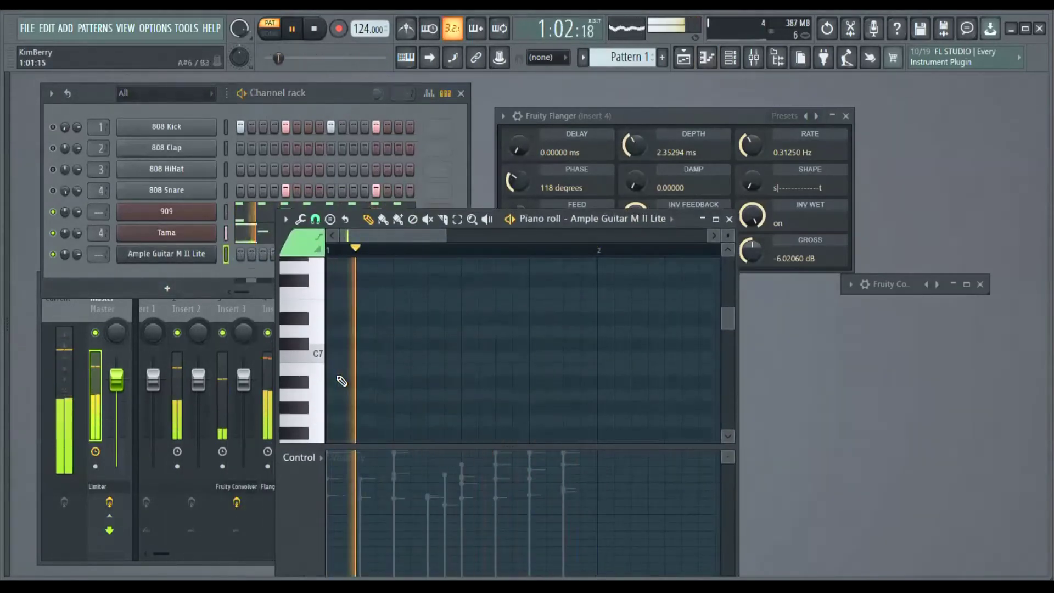
scroll(334, 367, "down", 2)
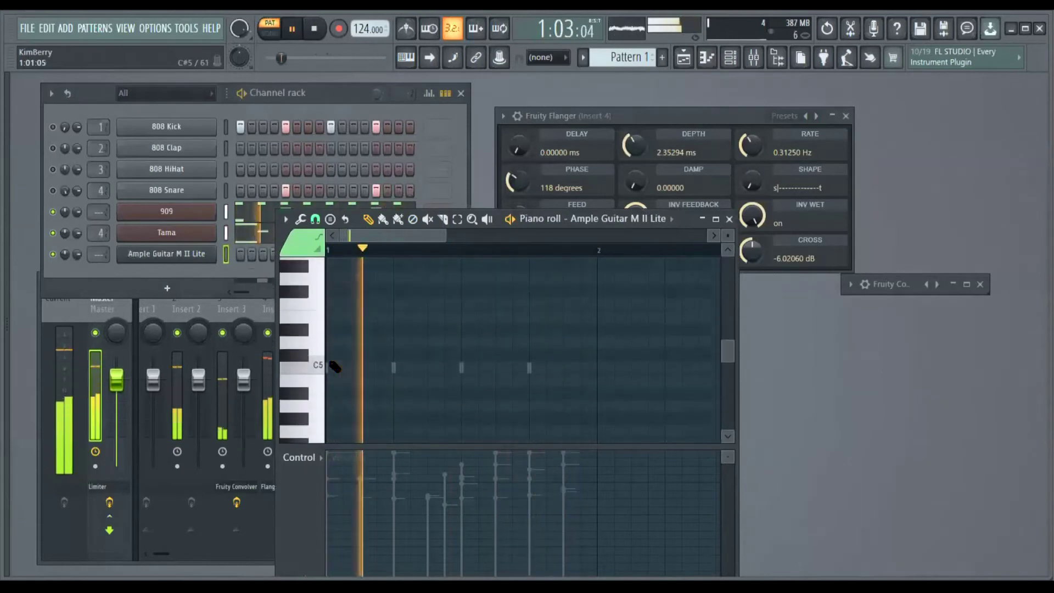
left_click(336, 356)
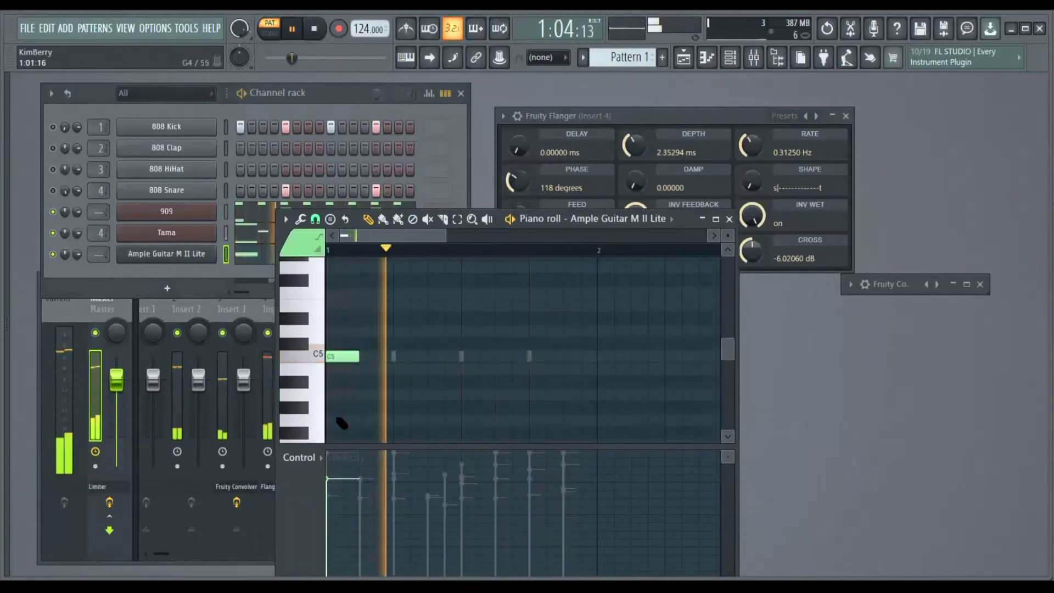
key("ctrl+v")
left_click_drag(477, 390, 443, 392)
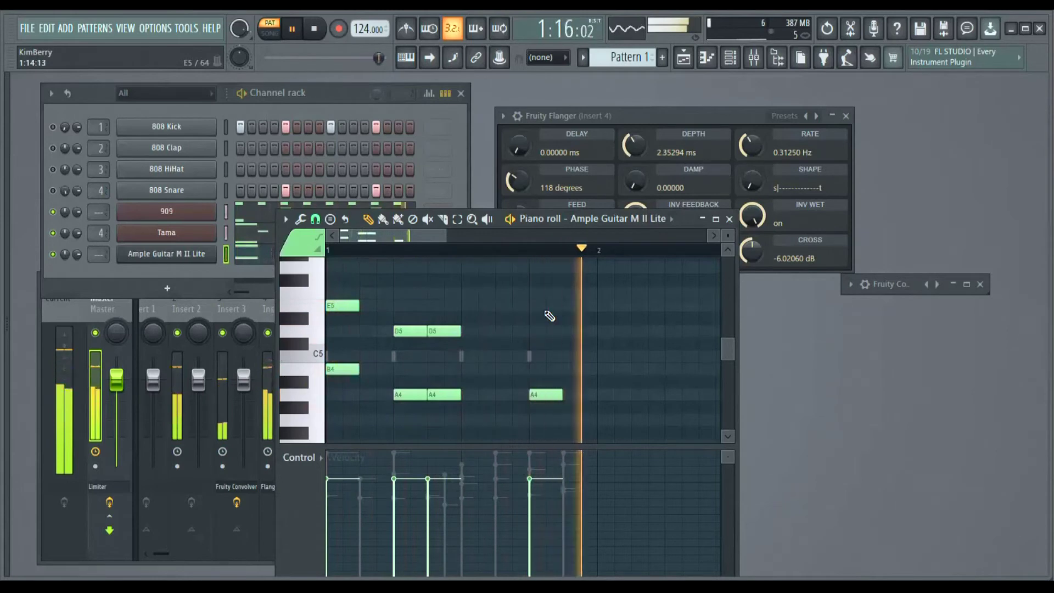
- Route the Ample Guitar M II Lite channel to mixer track 5 and add Hardcore to effect slot 4 of Insert 5
left_click_drag(678, 217, 885, 465)
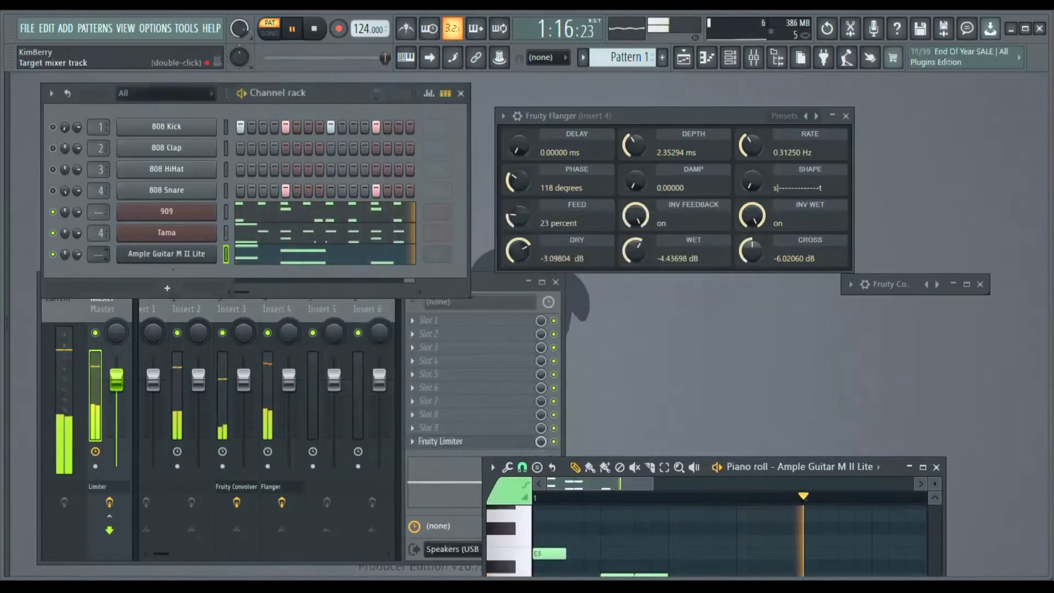
scroll(99, 253, "up", 5)
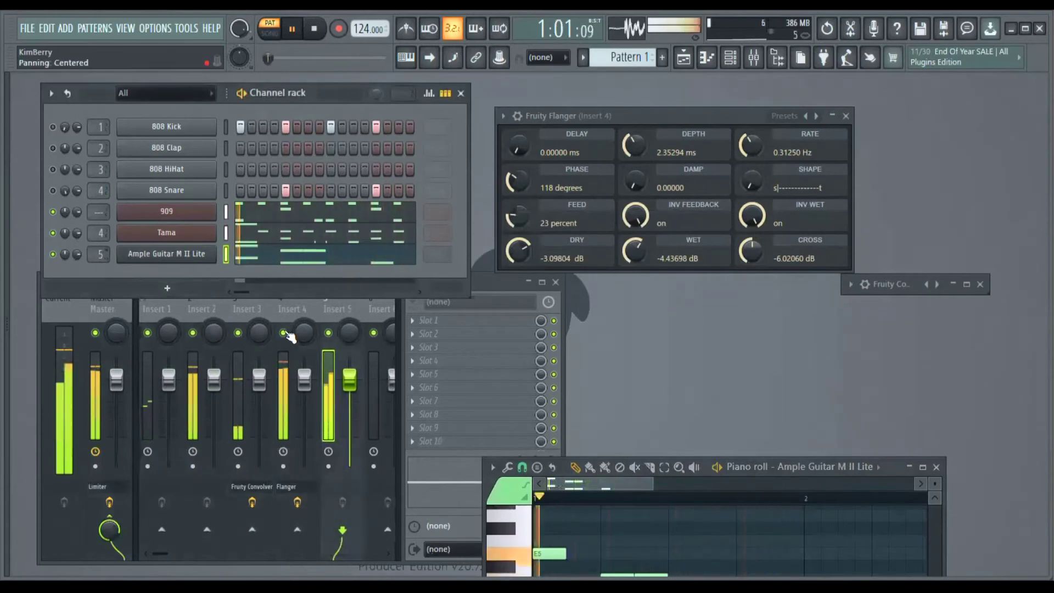
left_click(337, 311)
left_click(412, 360)
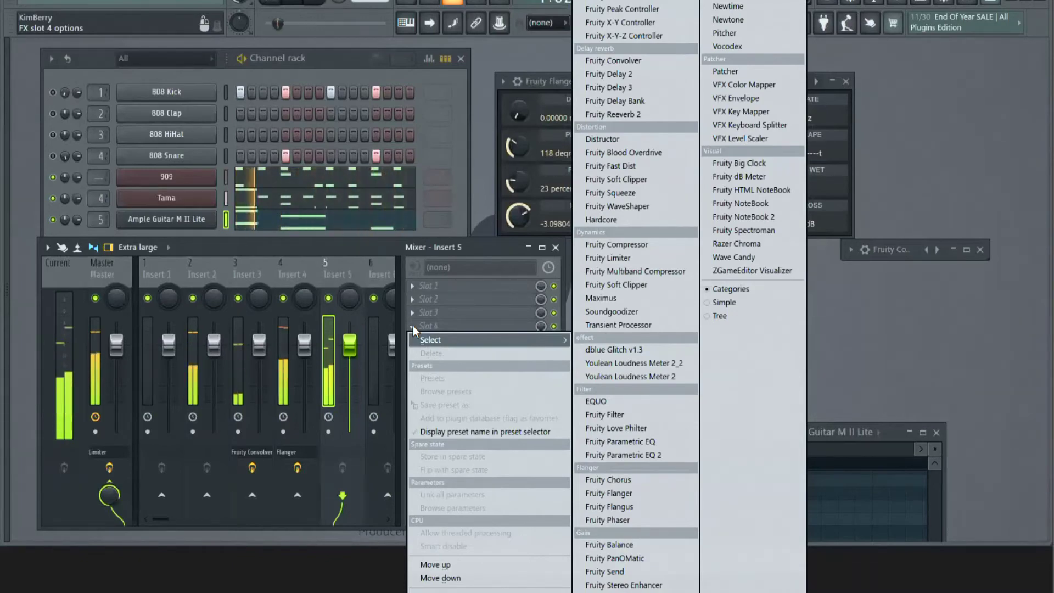
left_click(601, 219)
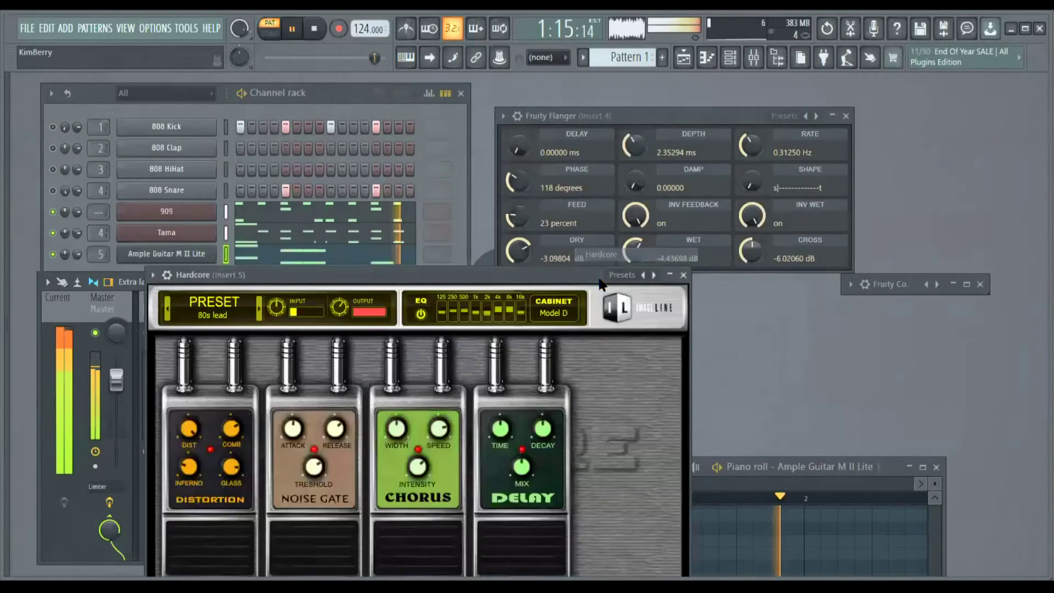
- Move the Hardcore window clear of the mixer and lower the Insert 5 volume to about -11.8 dB
left_click_drag(533, 268, 872, 104)
left_click(77, 277)
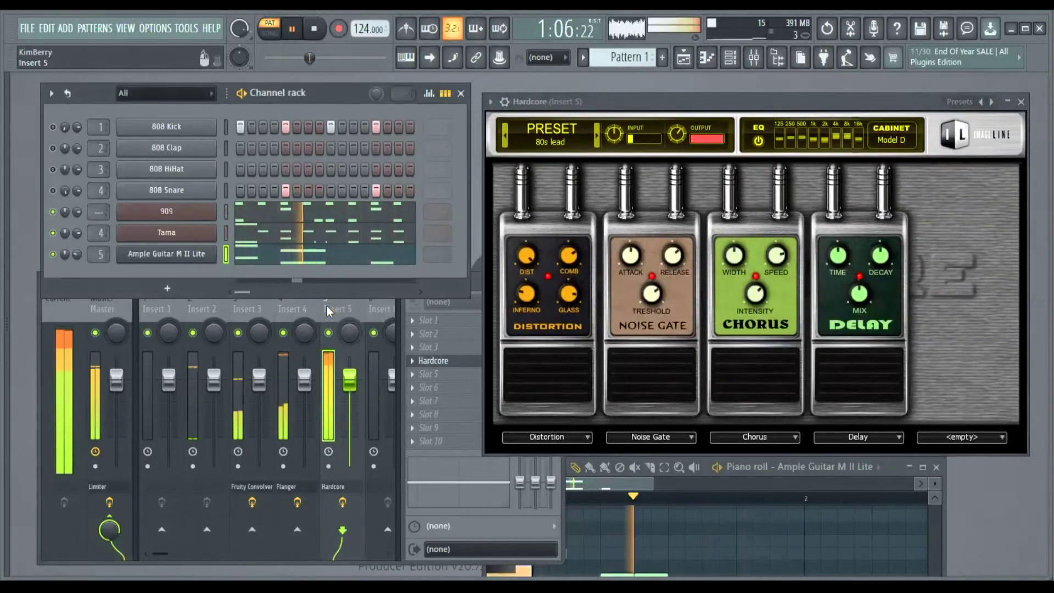
left_click(74, 311)
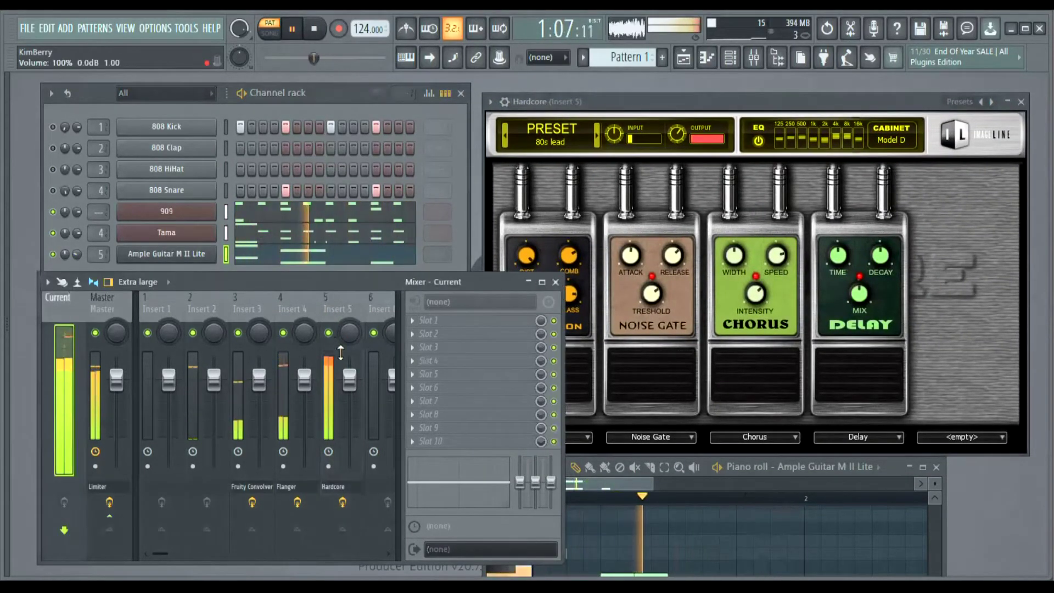
left_click_drag(352, 383, 349, 425)
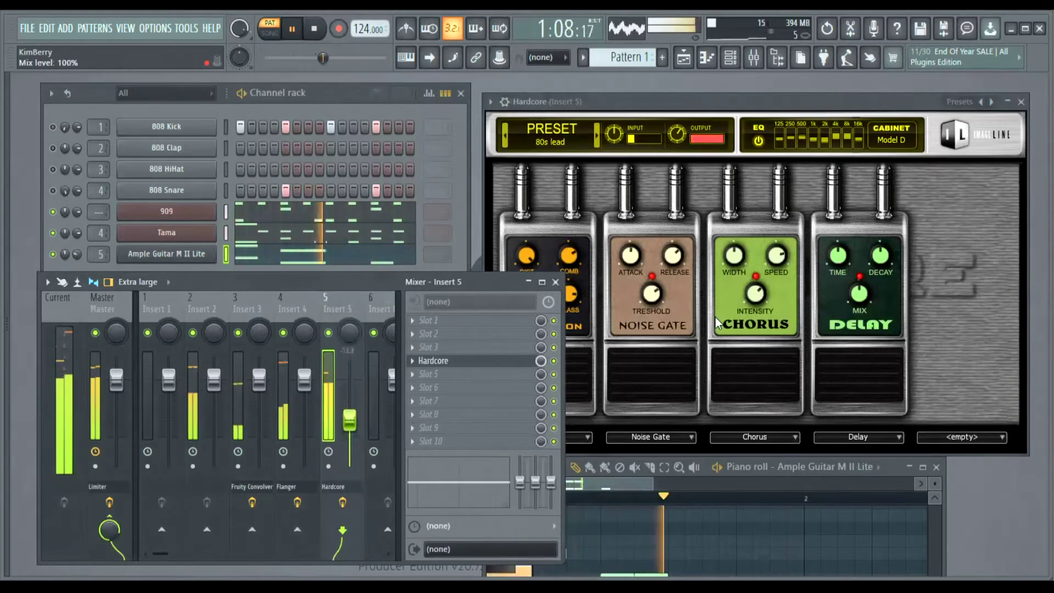
- Advance Hardcore to the AC-DC Rhythm FG preset and raise the Insert 5 volume partway back up
left_click(515, 174)
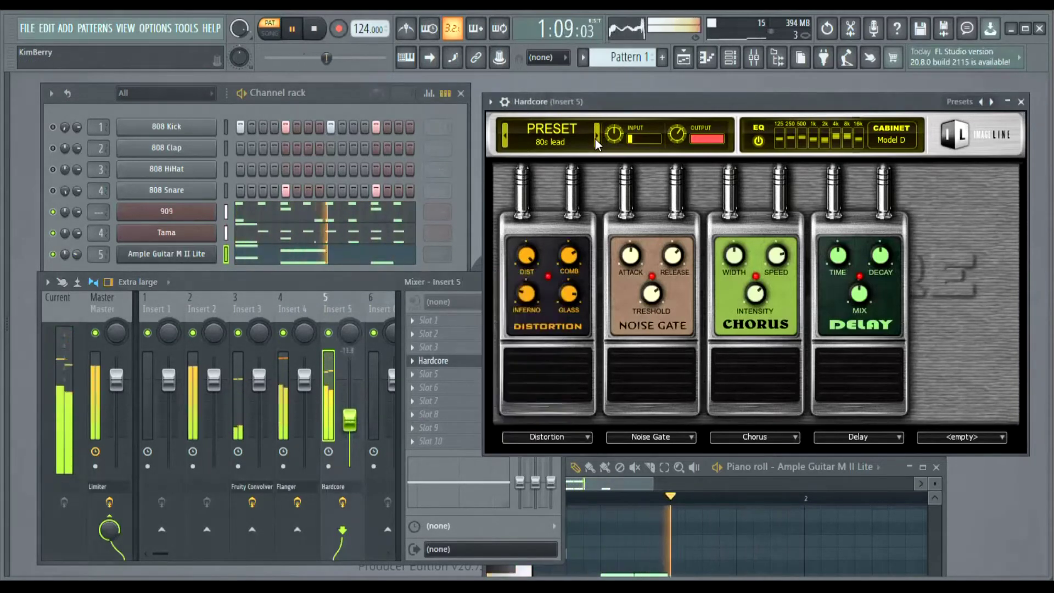
left_click(596, 139)
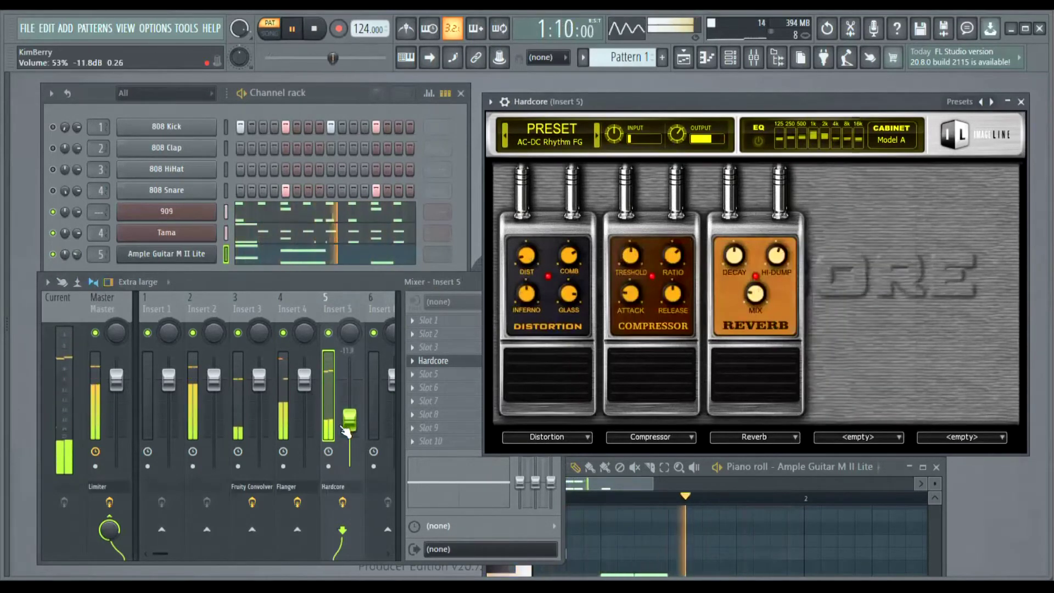
left_click_drag(349, 420, 350, 408)
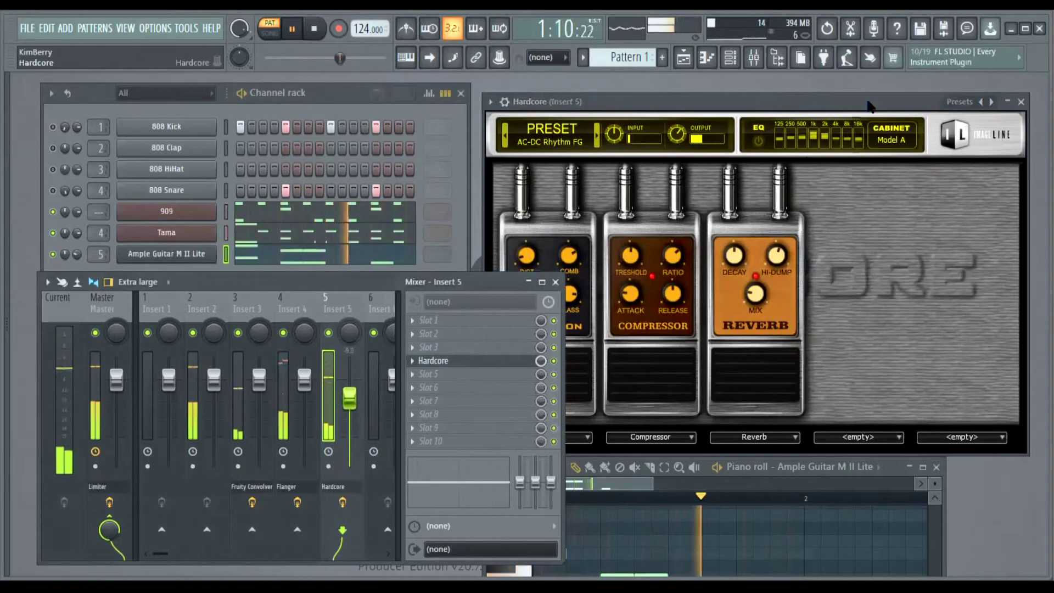
- Audition the Hardcore presets Acid Rock XS, Alien Surfing Lead and Alien Surfing rhythm one after another
left_click_drag(869, 107, 858, 86)
left_click(585, 118)
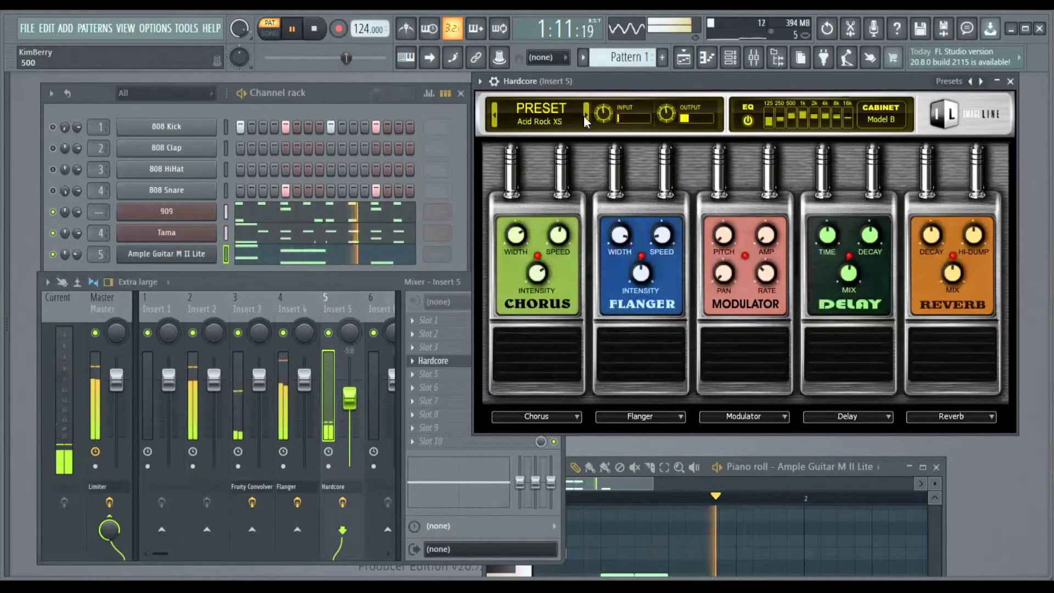
left_click(585, 116)
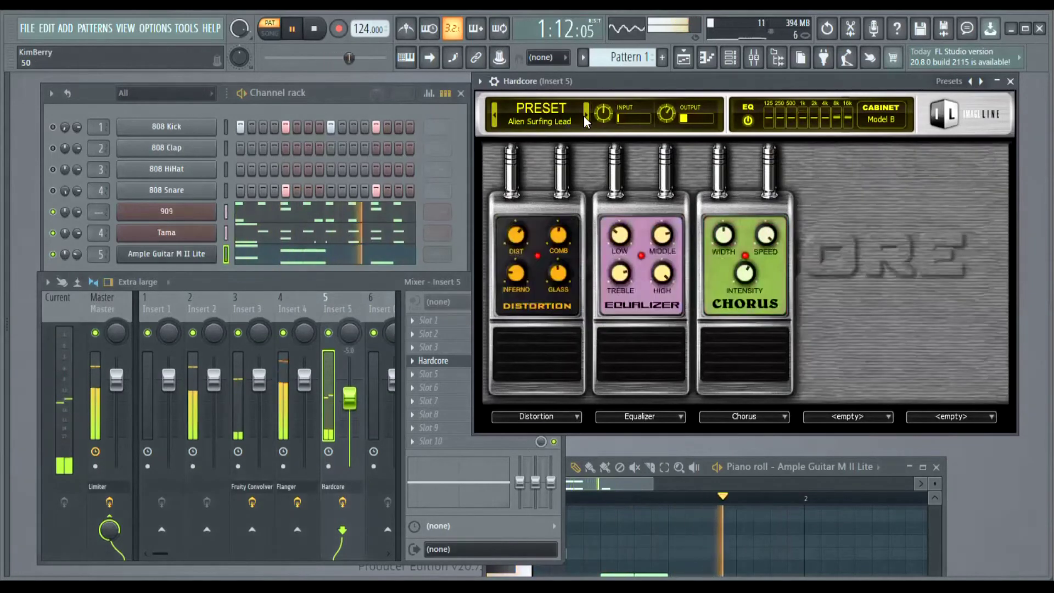
left_click(585, 116)
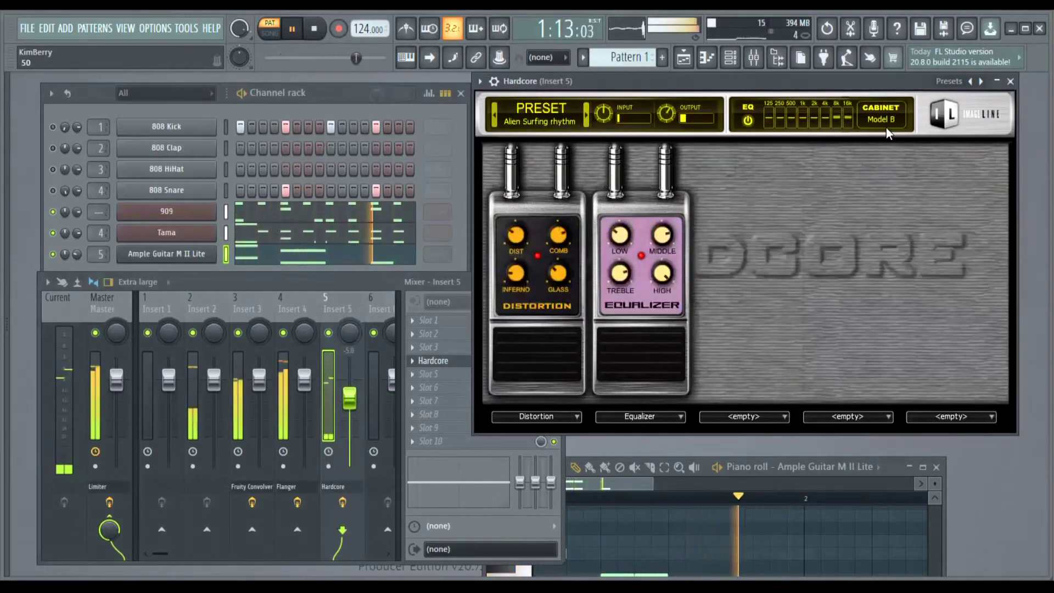
- Try the saved KimDistCompressed preset in Hardcore on Insert 5
left_click(480, 82)
mouse_move(498, 141)
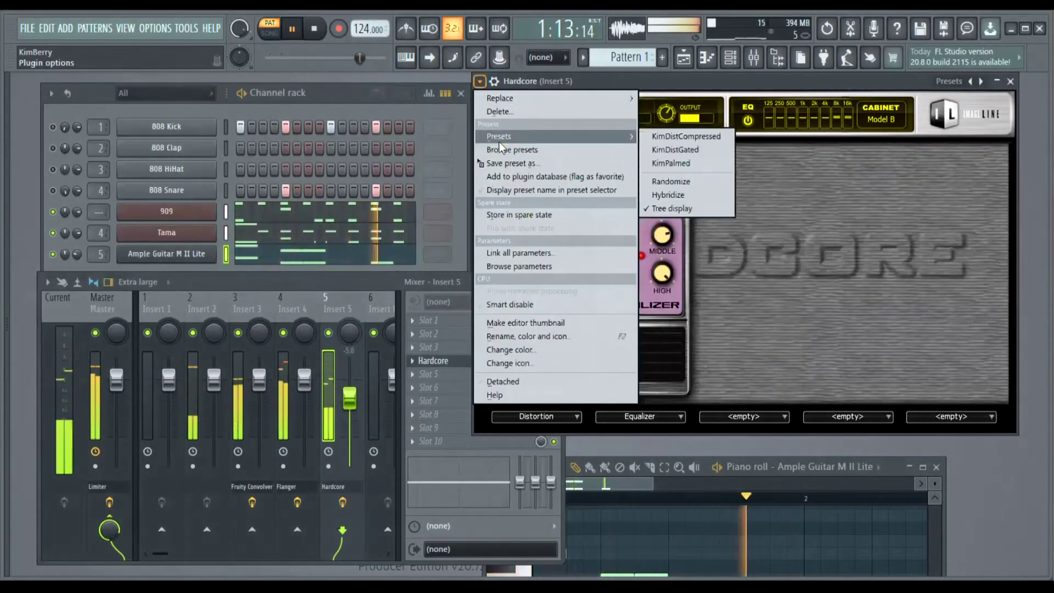
left_click(711, 137)
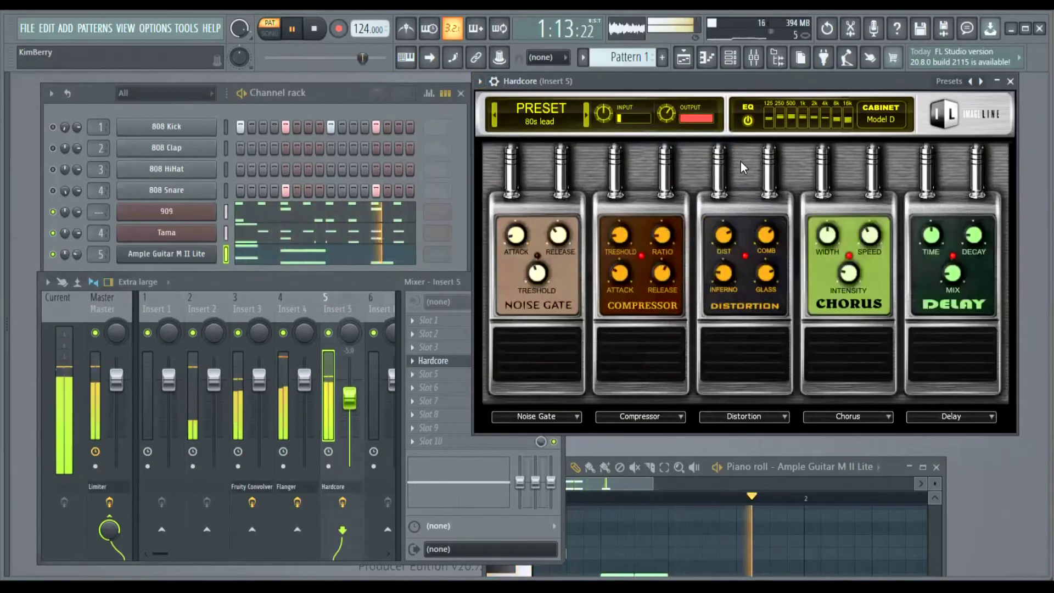
- Load the saved KimDistGated preset into Hardcore on Insert 5
left_click(479, 82)
mouse_move(489, 136)
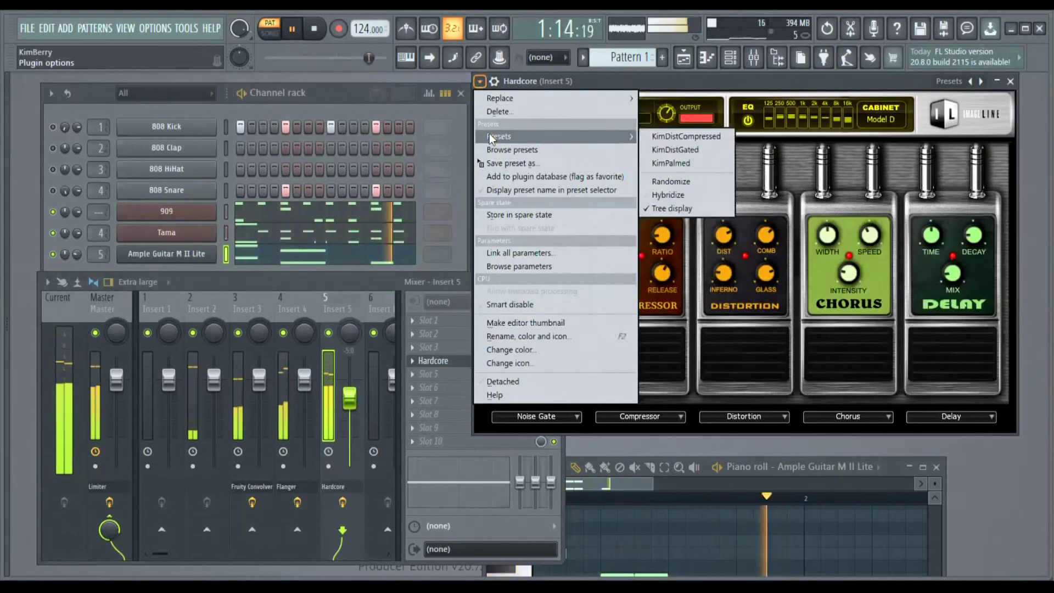
left_click(699, 149)
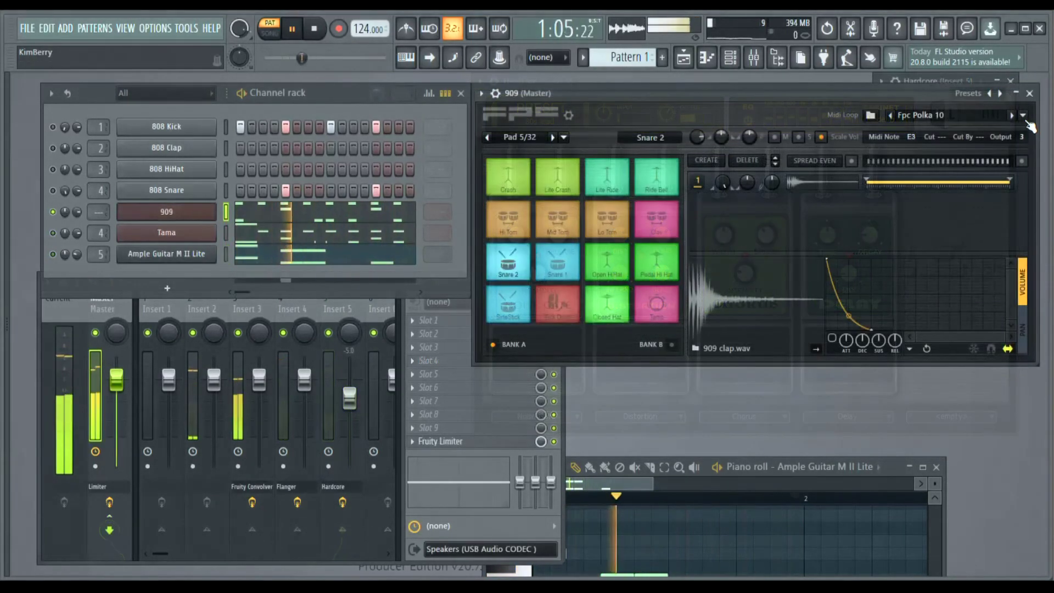
- Load the rock loop Fpc Rock Fill 01 into the 909 FPC and advance to Fpc Rock Fill 03
left_click(1022, 115)
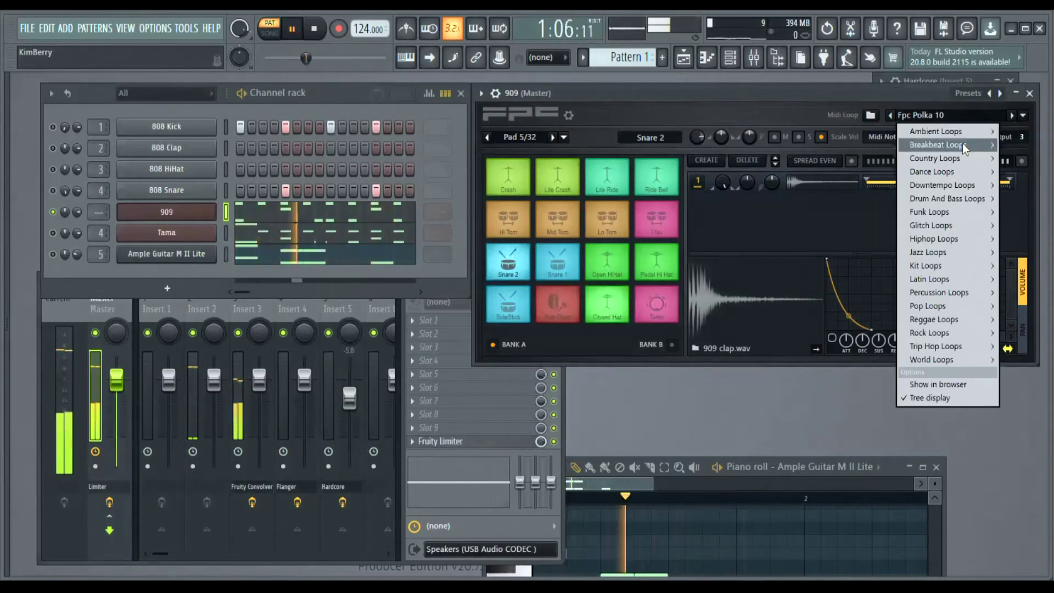
mouse_move(907, 329)
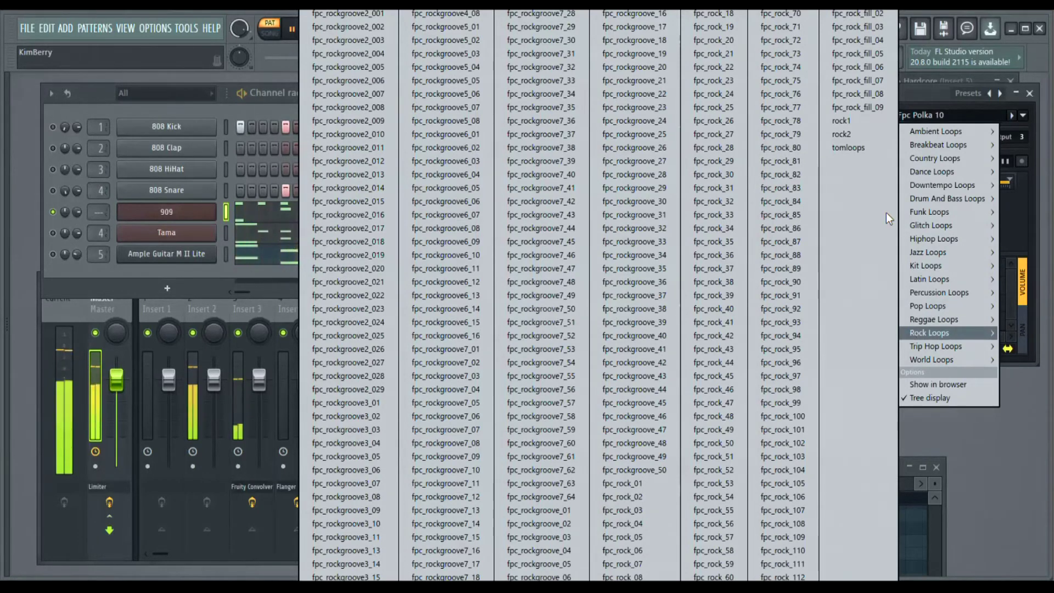
left_click(857, 2)
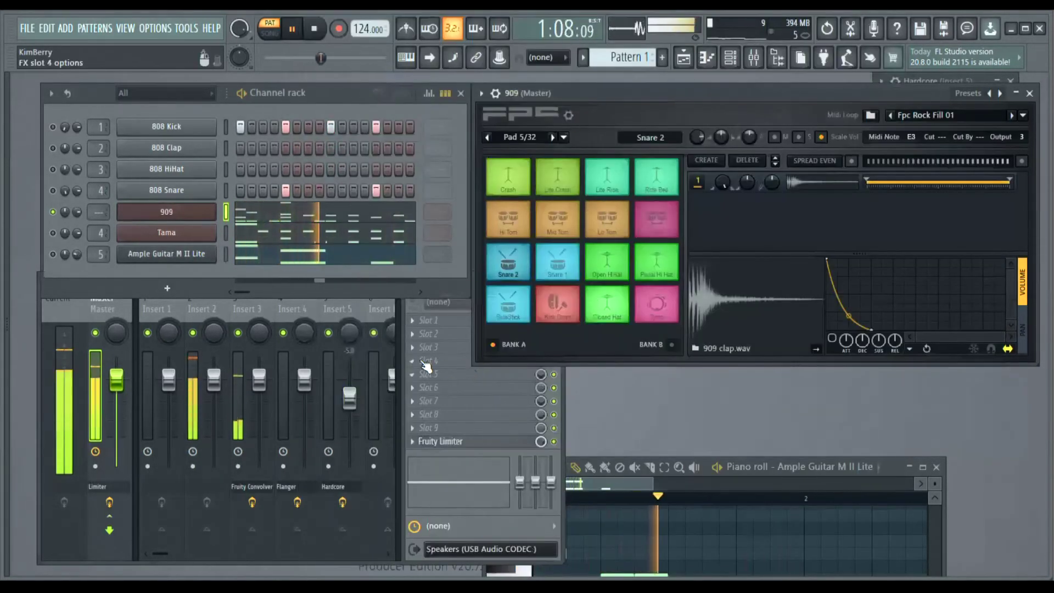
left_click(1012, 116)
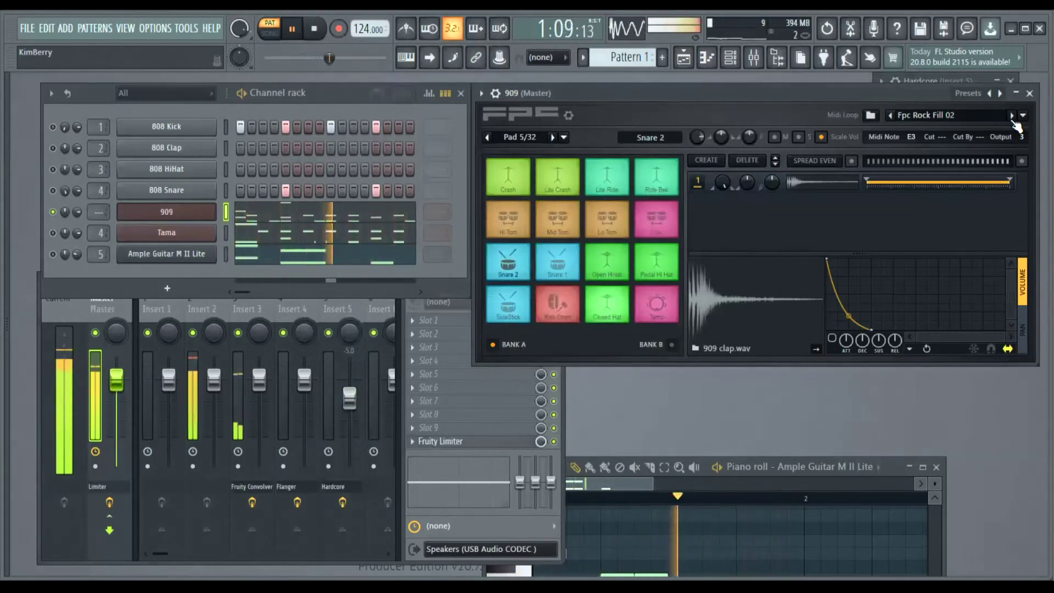
left_click(1011, 116)
- Shift the 909 window away from the mixer and switch off Fruity Convolver on Insert 3
left_click_drag(917, 96, 883, 150)
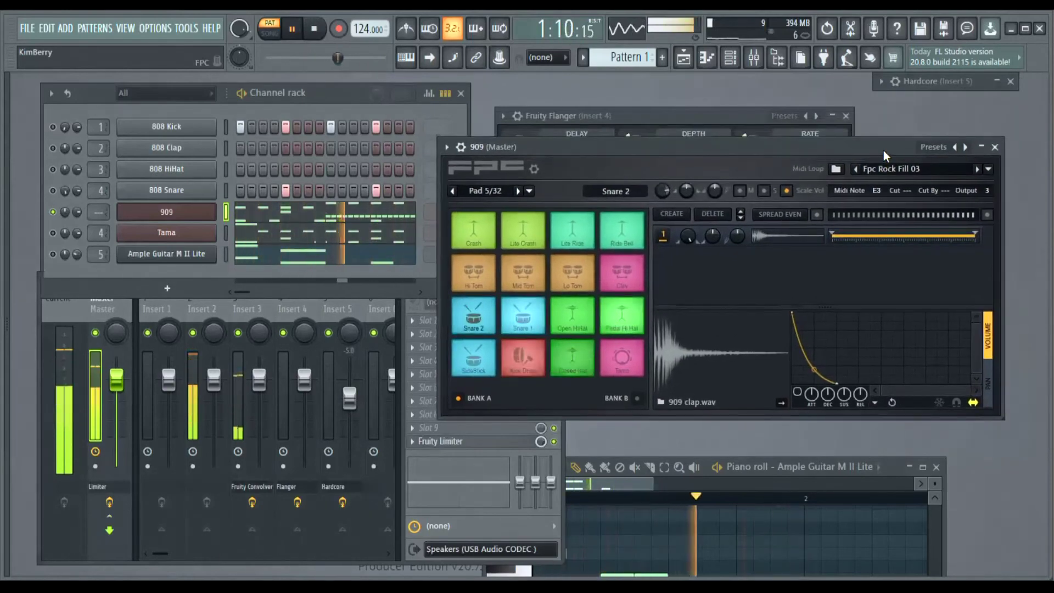
left_click(217, 311)
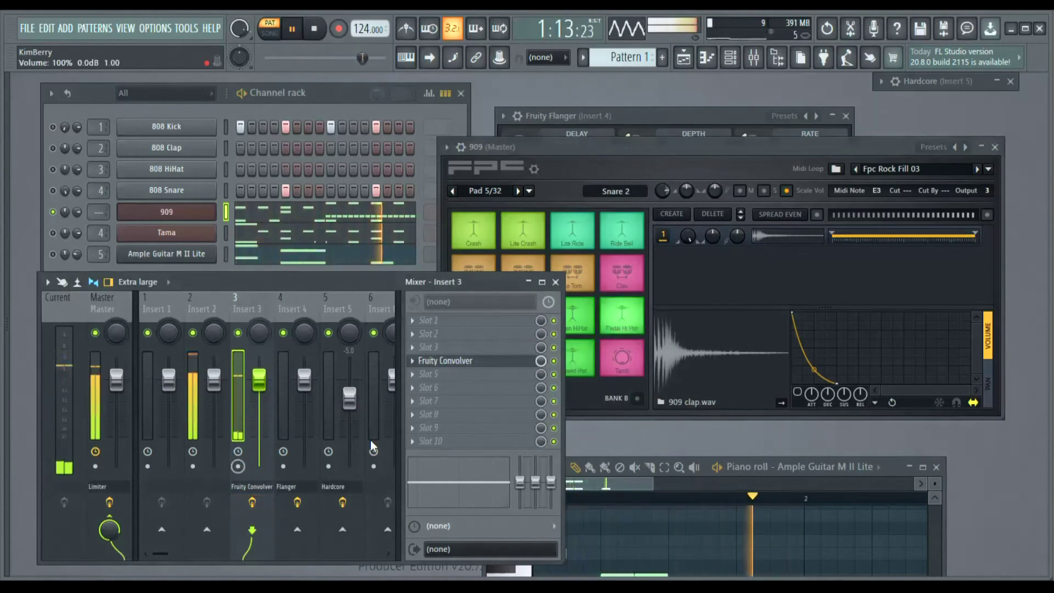
left_click(553, 361)
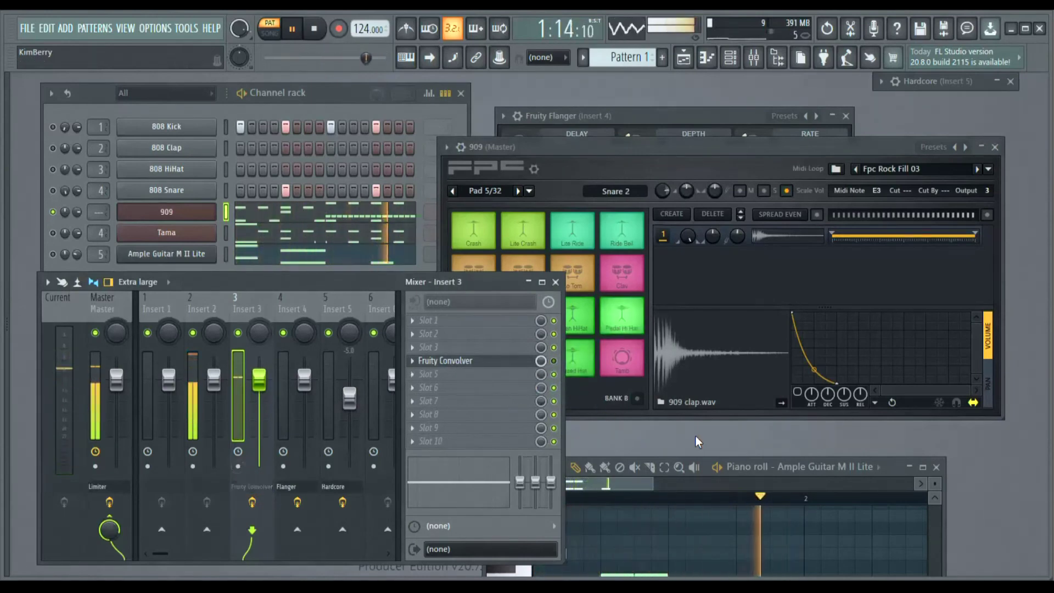
- Bring the 909 FPC back into view and advance its MIDI loop to Fpc Rock Fill 06
left_click_drag(727, 147, 732, 134)
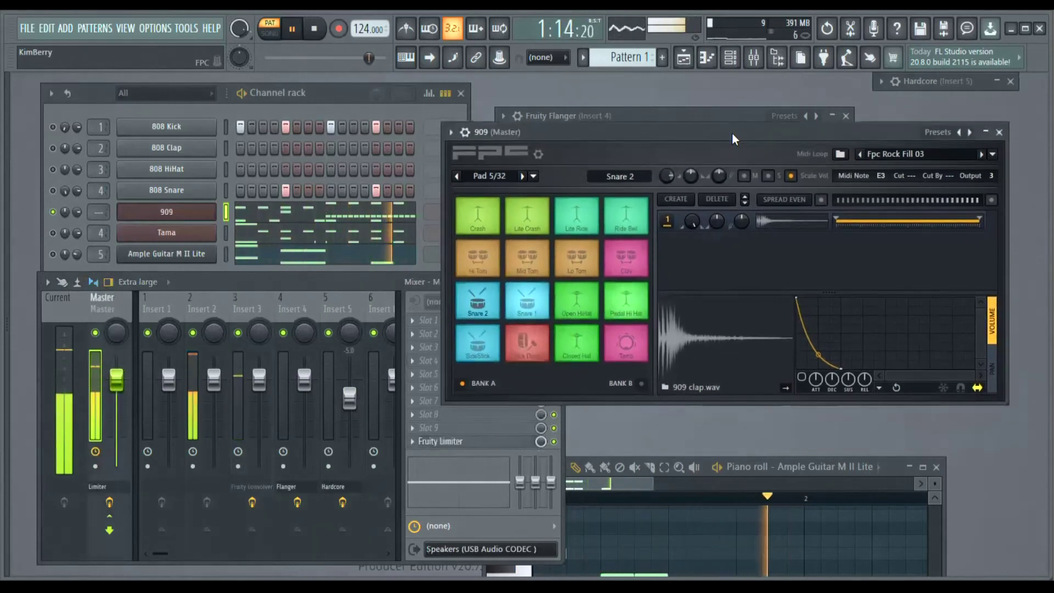
left_click(981, 154)
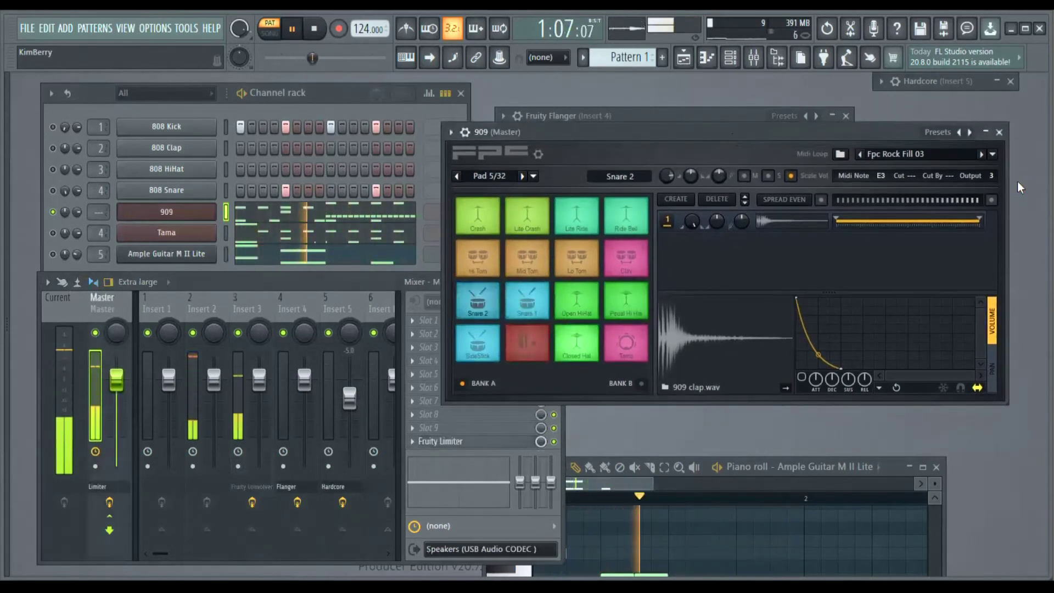
left_click(982, 155)
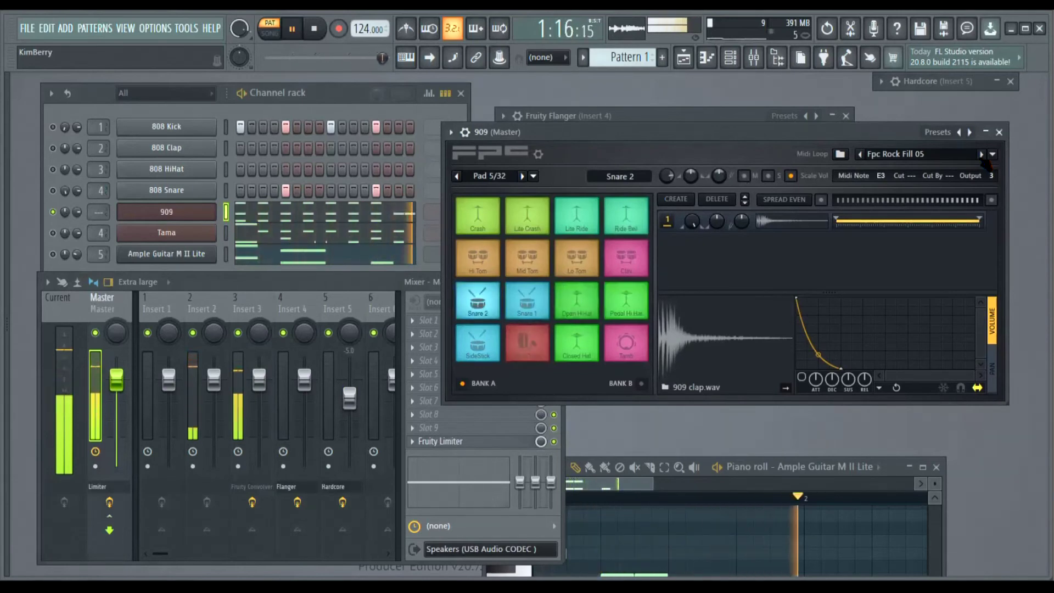
left_click(981, 155)
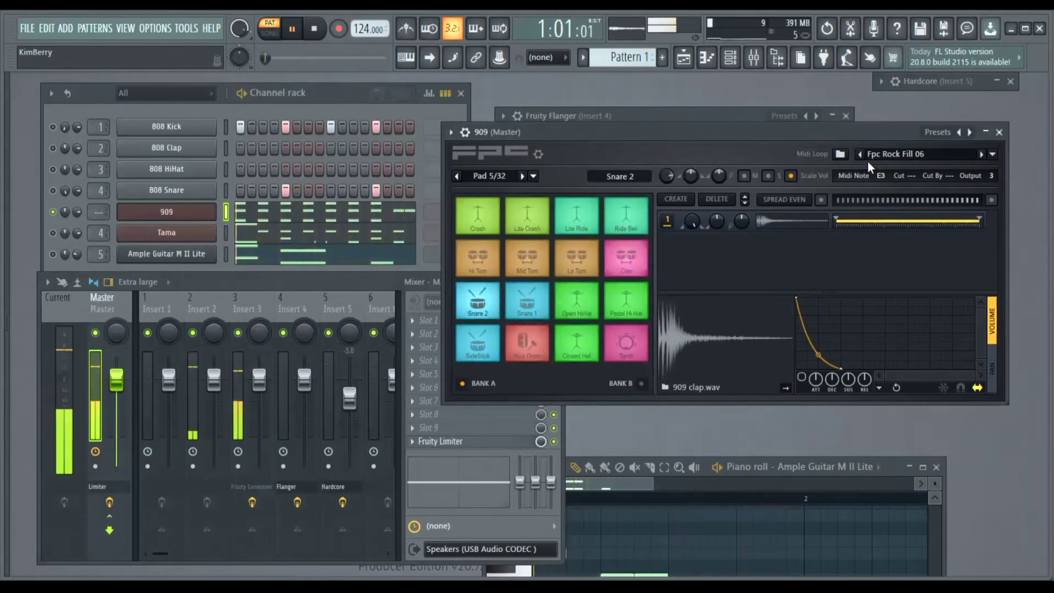
left_click(450, 132)
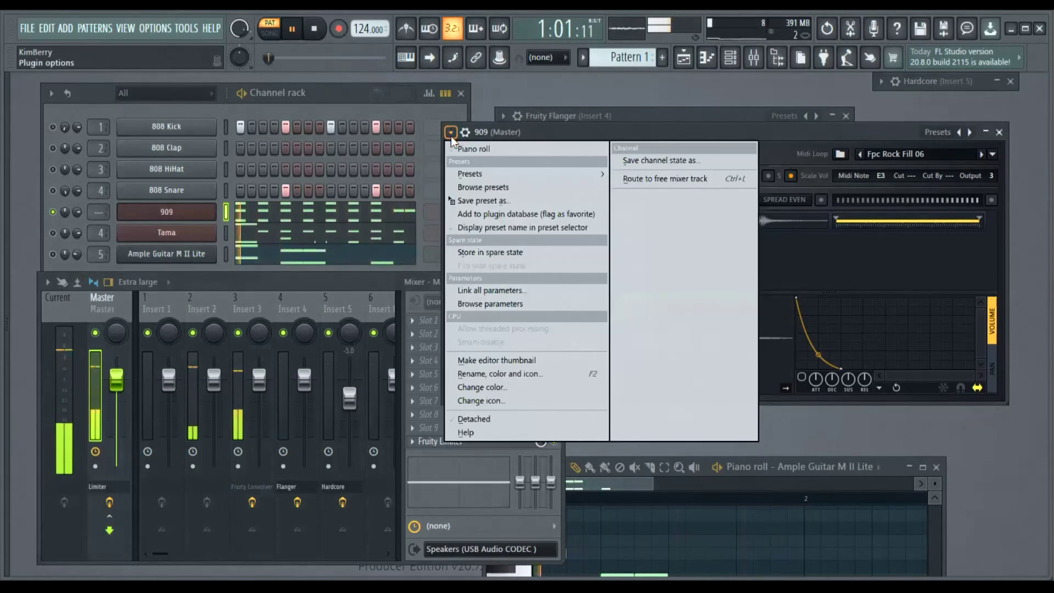
mouse_move(449, 171)
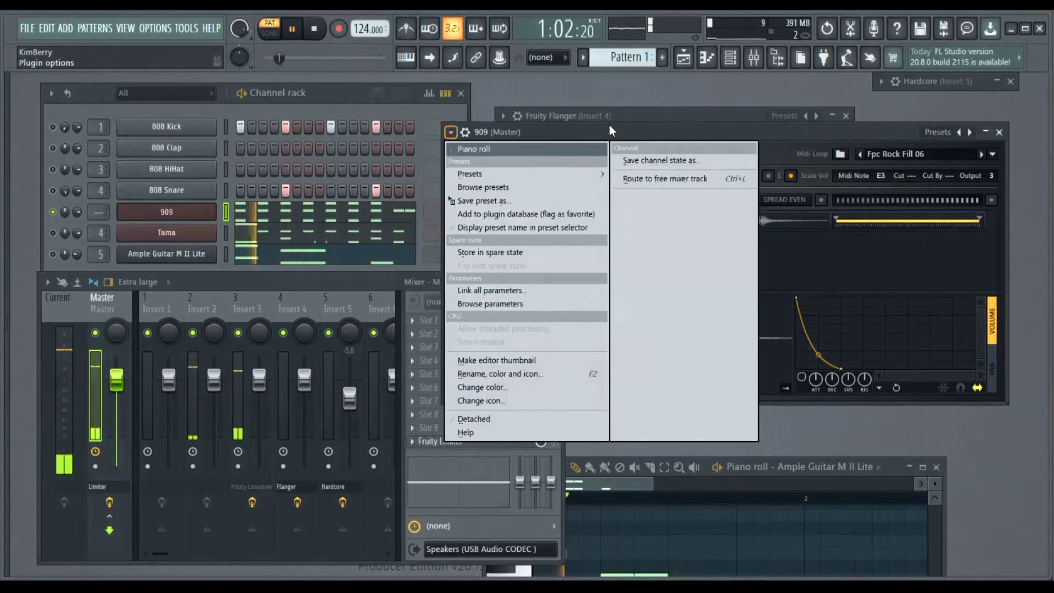
left_click(627, 128)
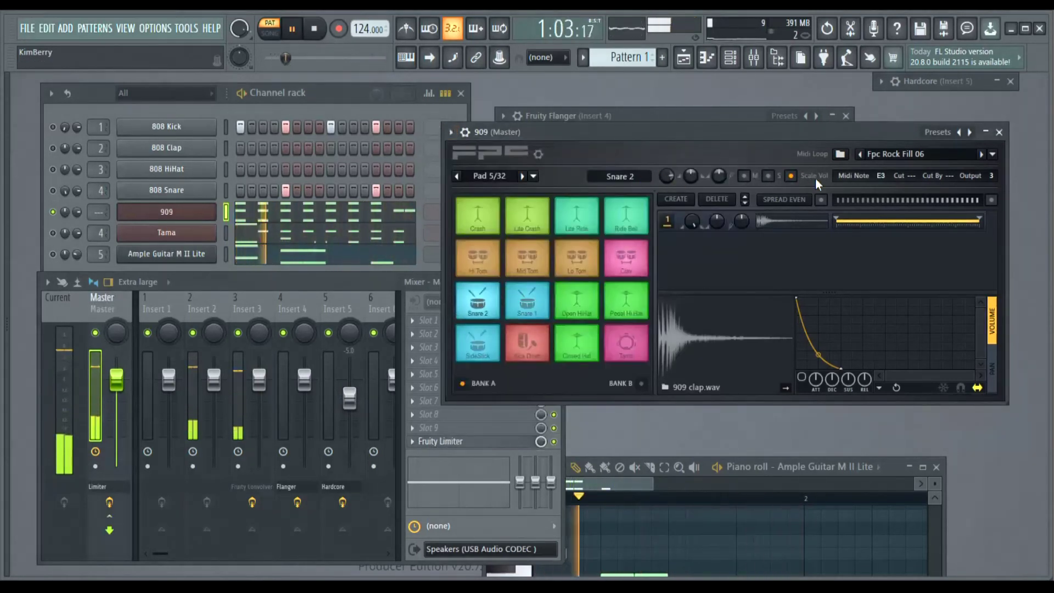
- Try the glitch loop Fpc Glitch1 021 and the breakbeat loop Fpc Breakbeat3 12 in the 909 FPC
left_click(992, 154)
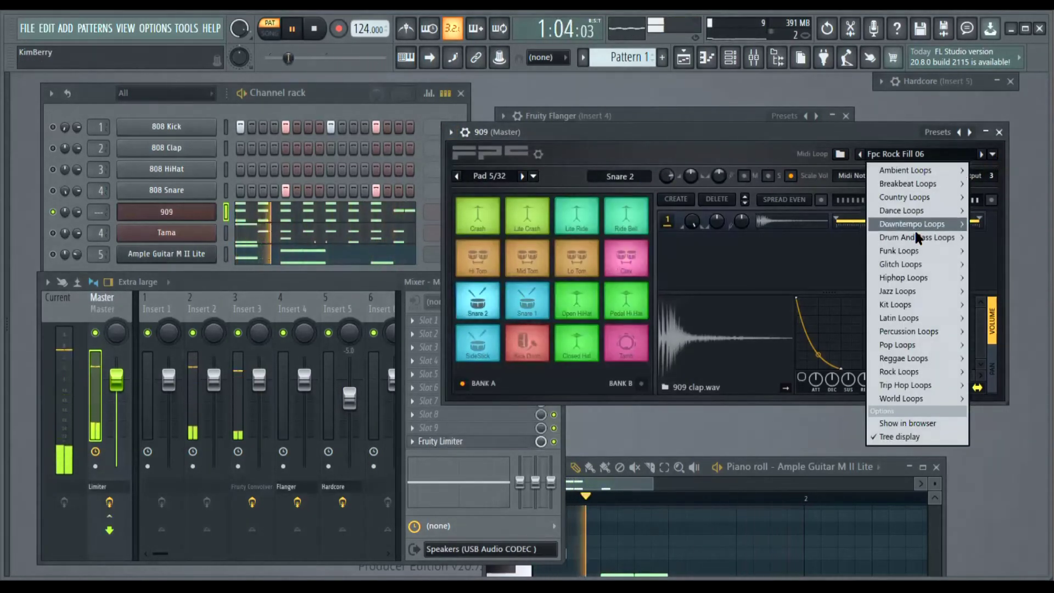
mouse_move(908, 266)
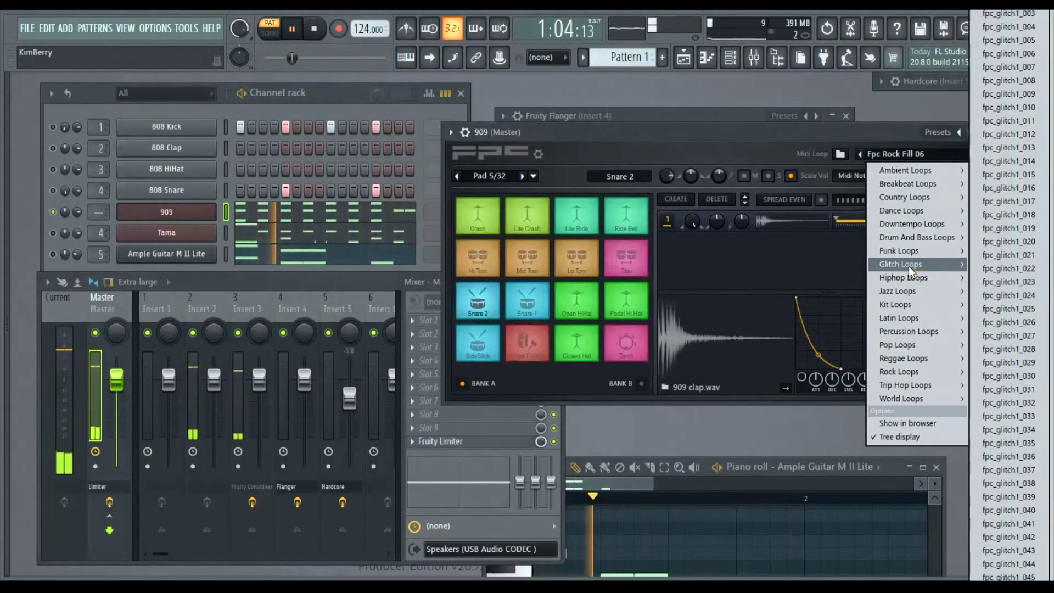
left_click(986, 256)
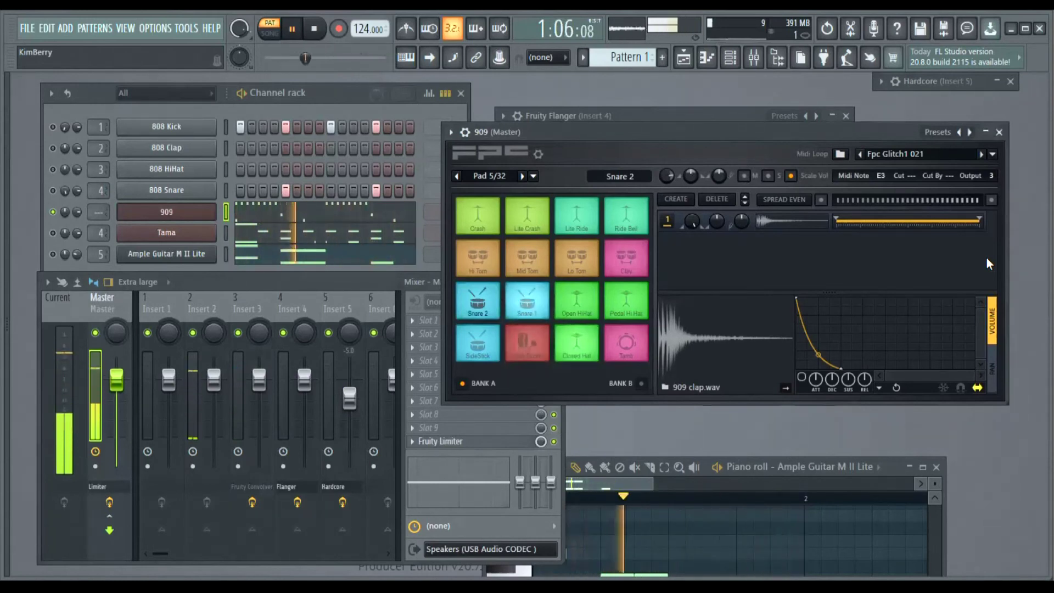
left_click(992, 155)
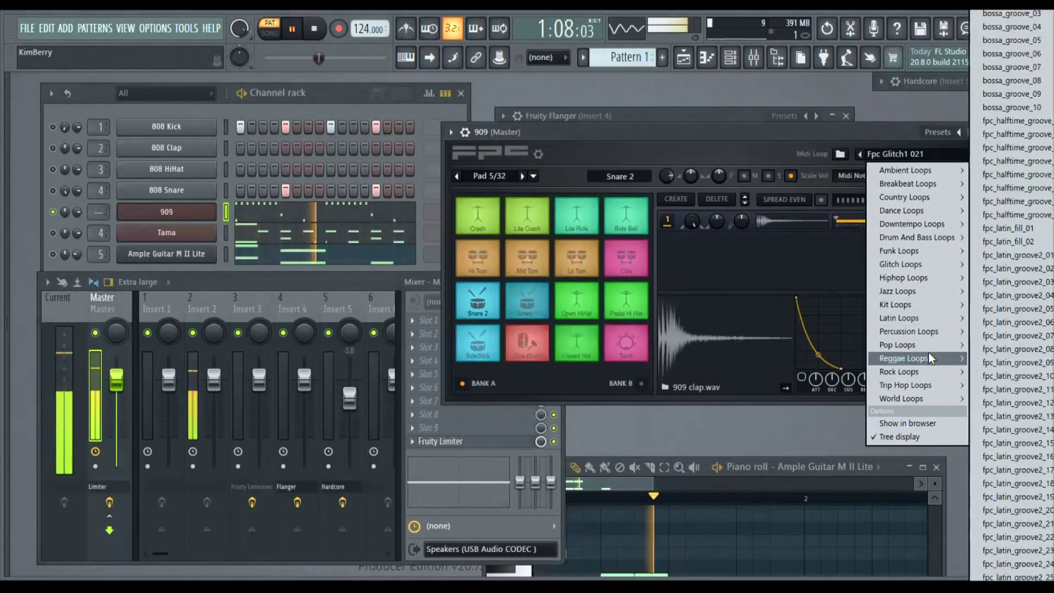
mouse_move(927, 357)
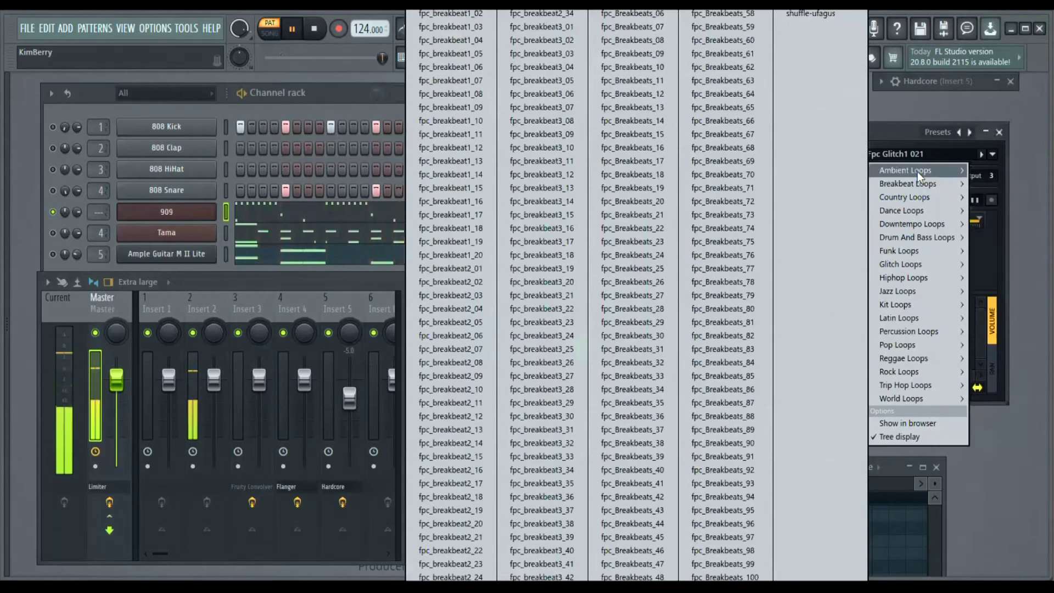
mouse_move(917, 172)
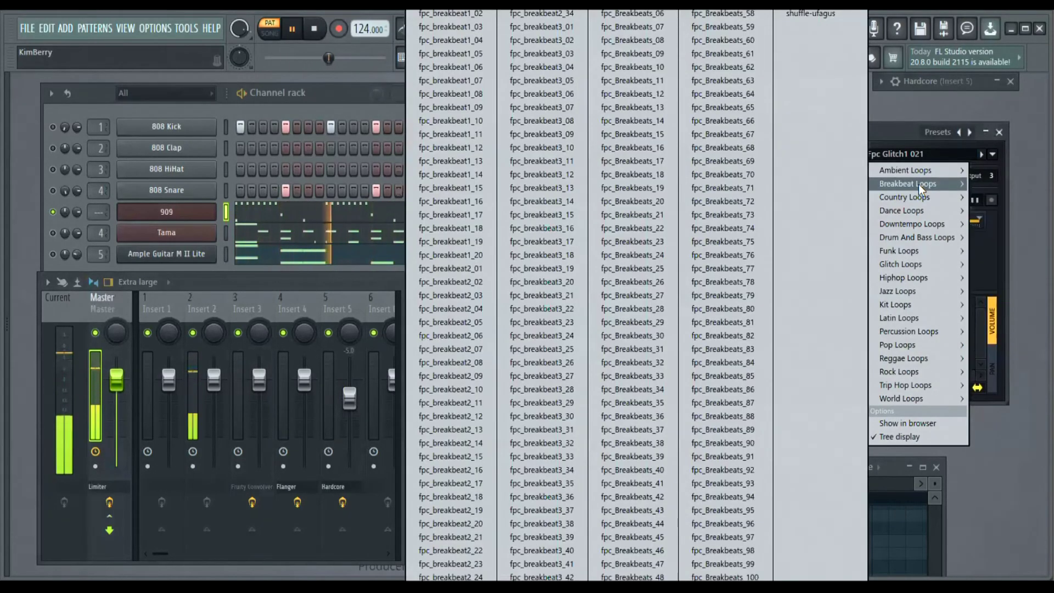
left_click(546, 174)
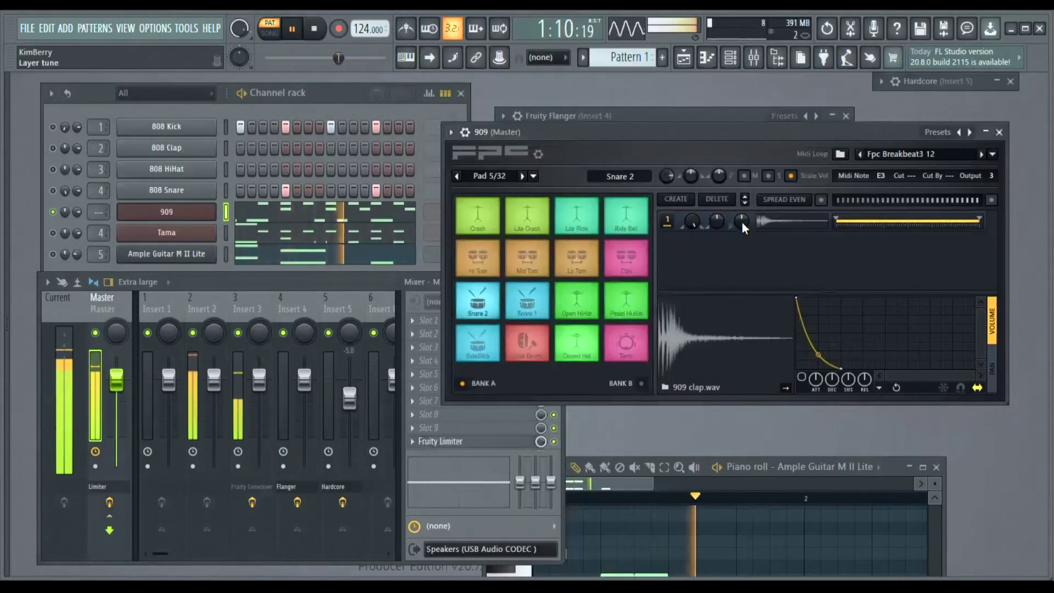
- Try the country loop Fpc Country 18 in the 909 FPC
left_click(992, 155)
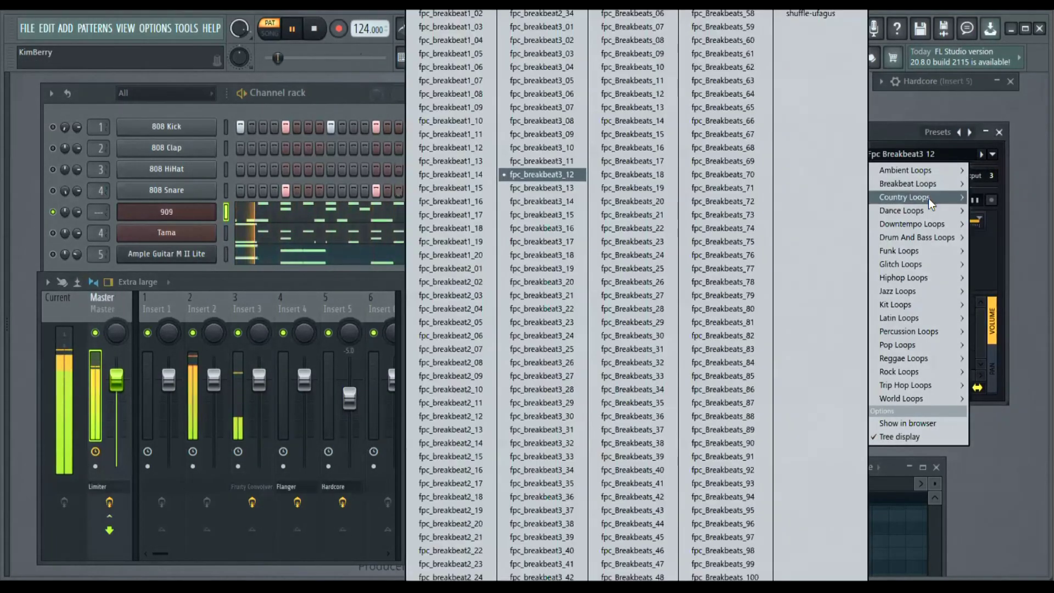
mouse_move(927, 200)
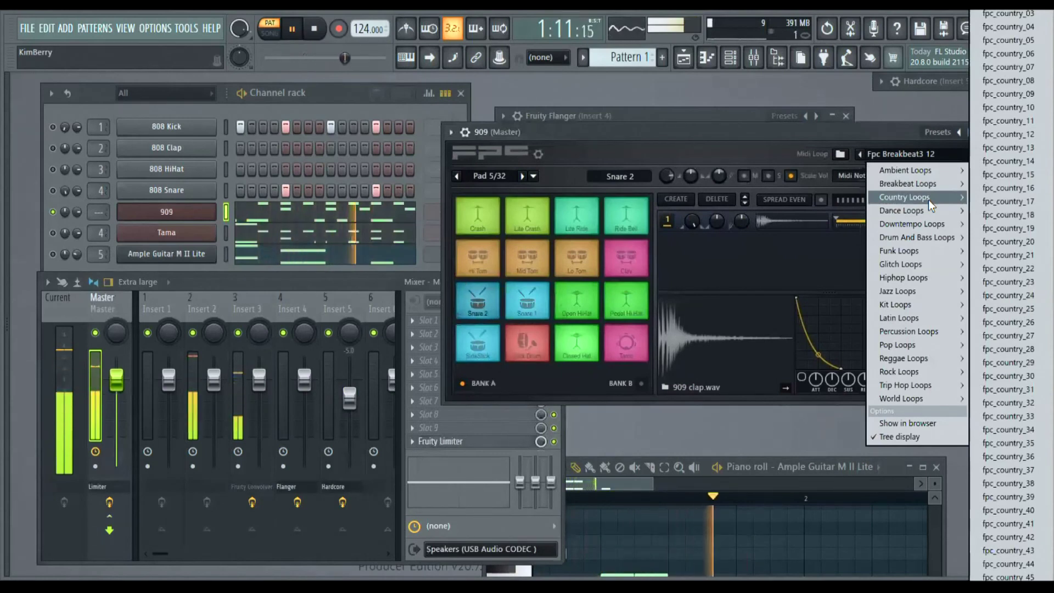
left_click(988, 215)
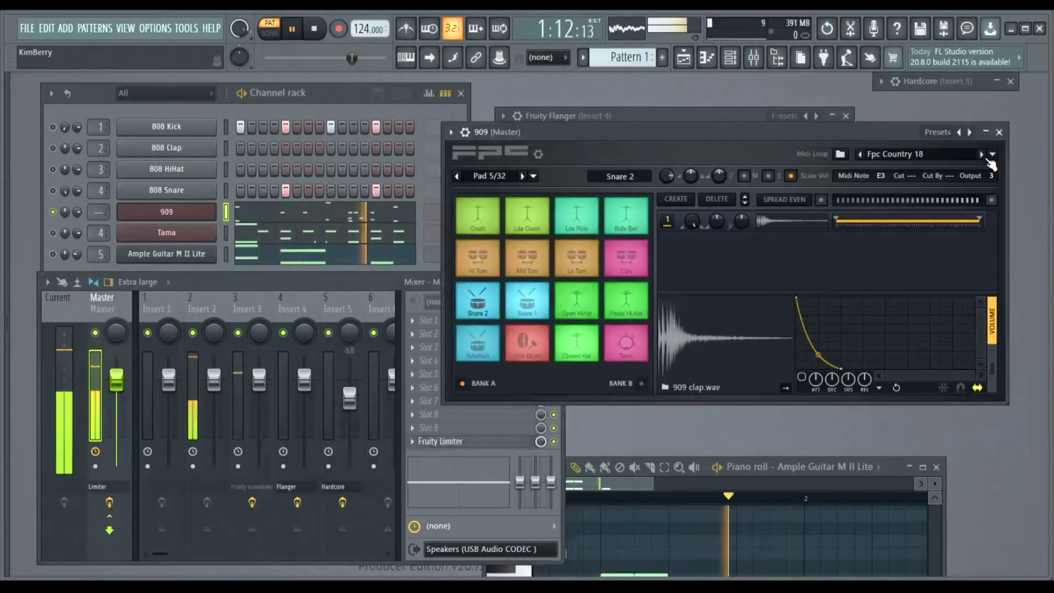
- Load the rock loop Fpc Rockgroove2 011 into the 909 FPC
left_click(993, 156)
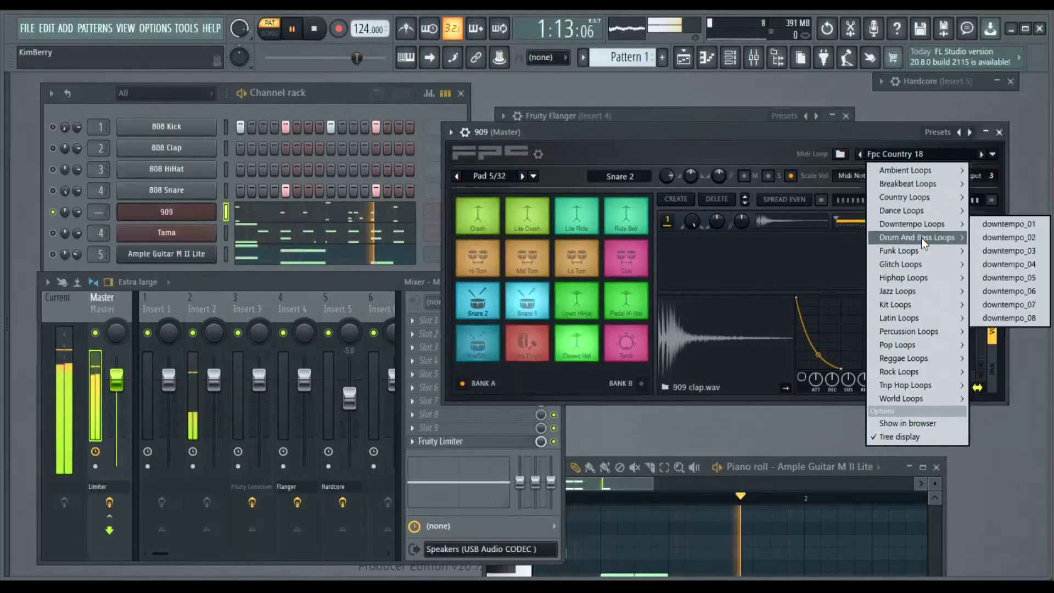
mouse_move(917, 248)
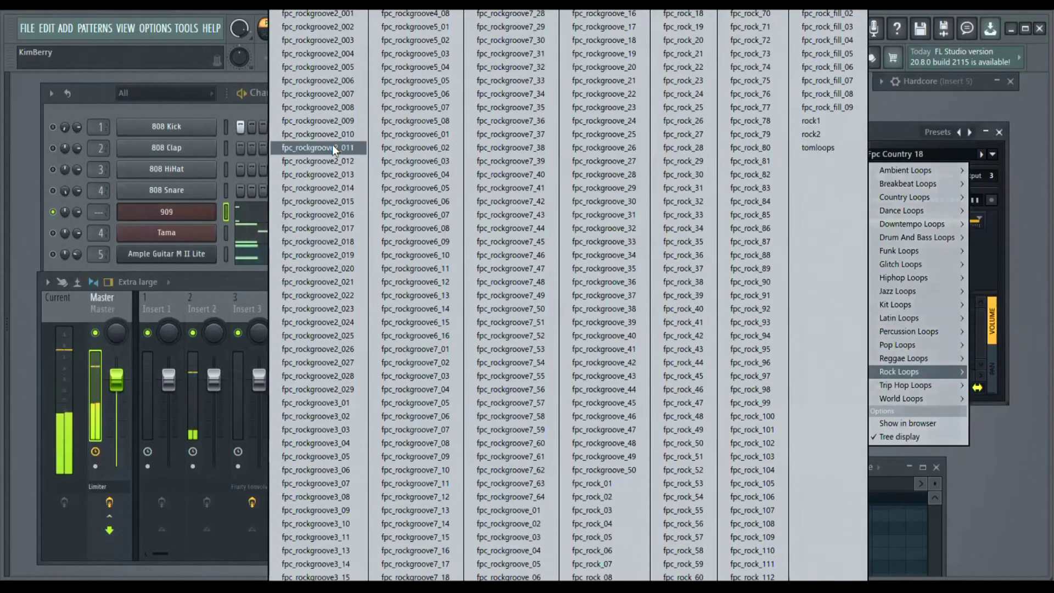
left_click(329, 147)
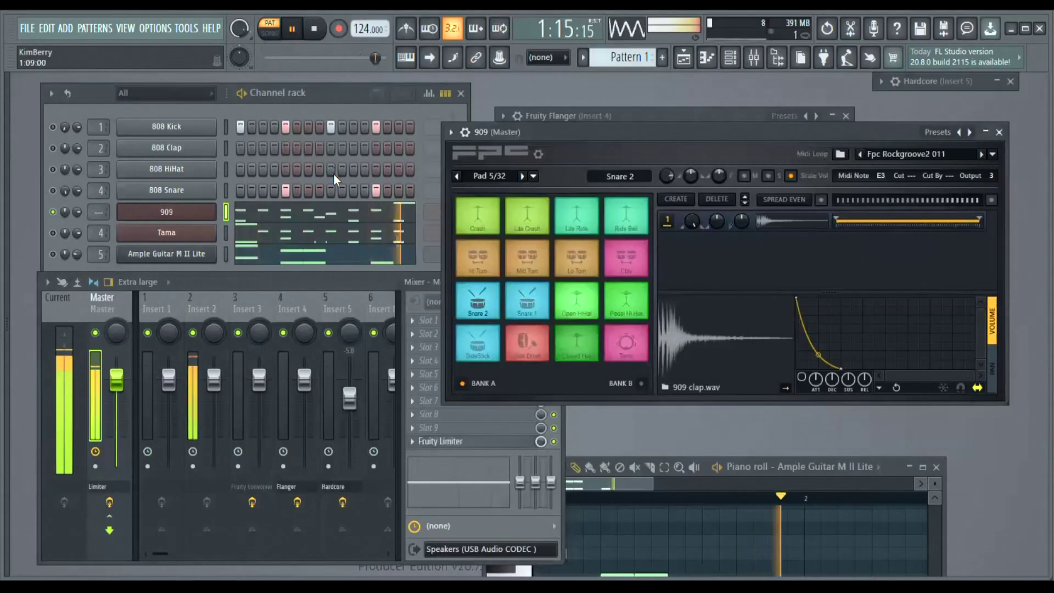